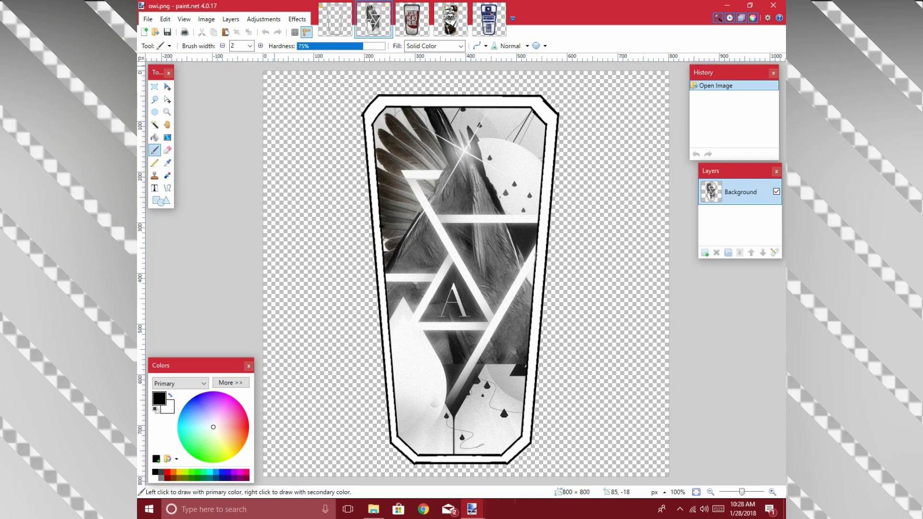
# - Glance at the Adjustments menu, then switch to the YOUR HEAD HERE kickpad image (pi.png)
pyautogui.click(263, 19)
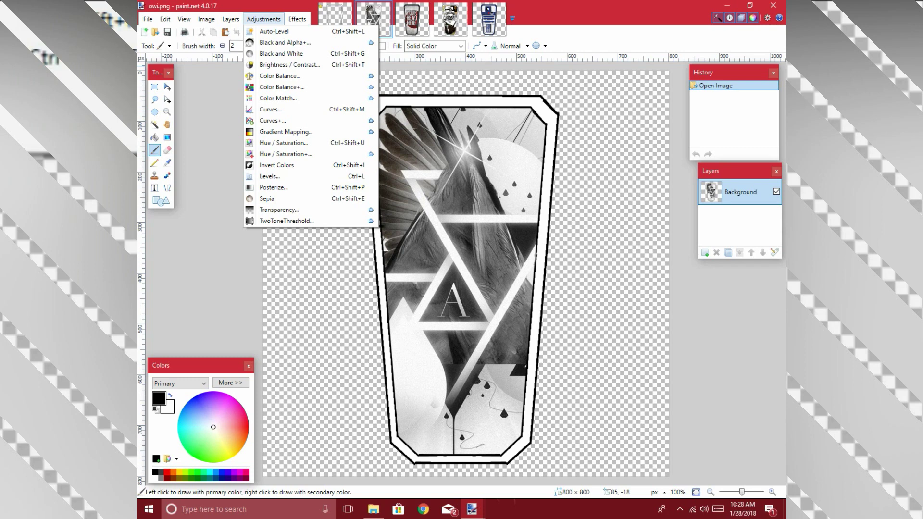
pyautogui.press('Escape')
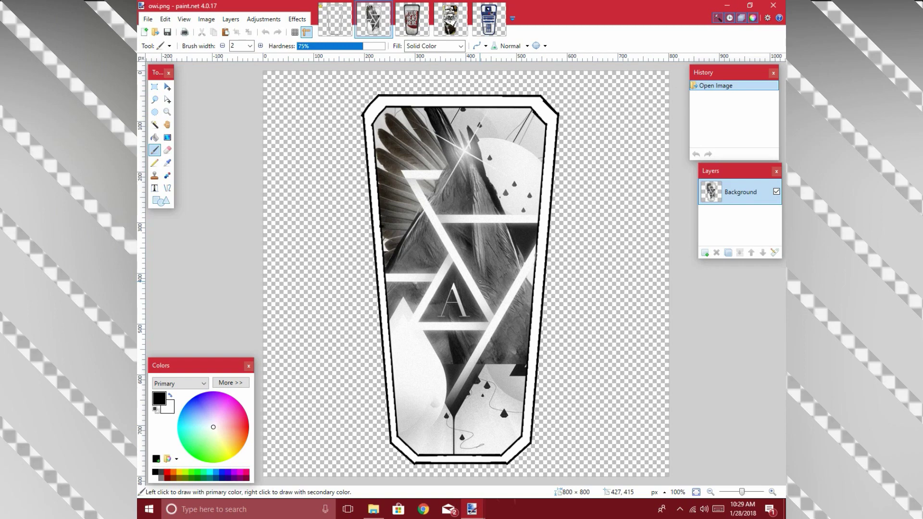
pyautogui.click(411, 19)
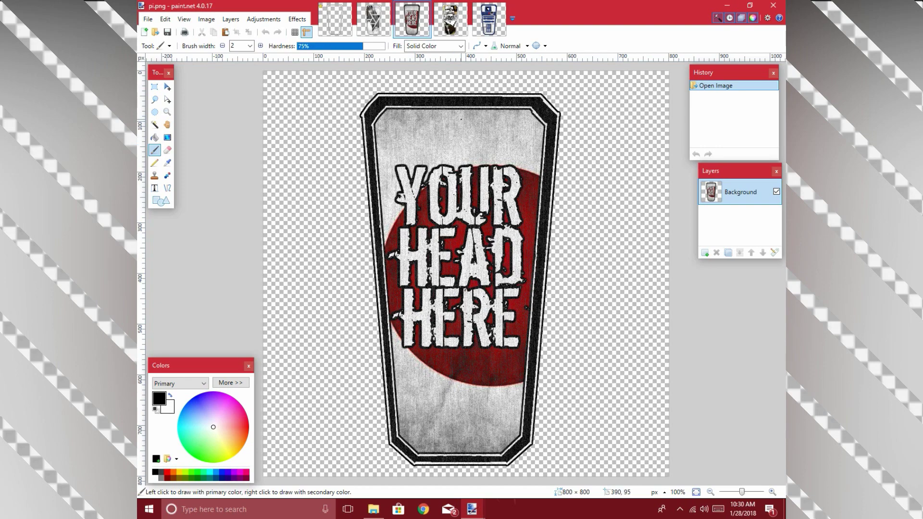
# - Browse the pirate and droid kickpad examples, then return to the Untitled.pdn outline document
pyautogui.click(450, 19)
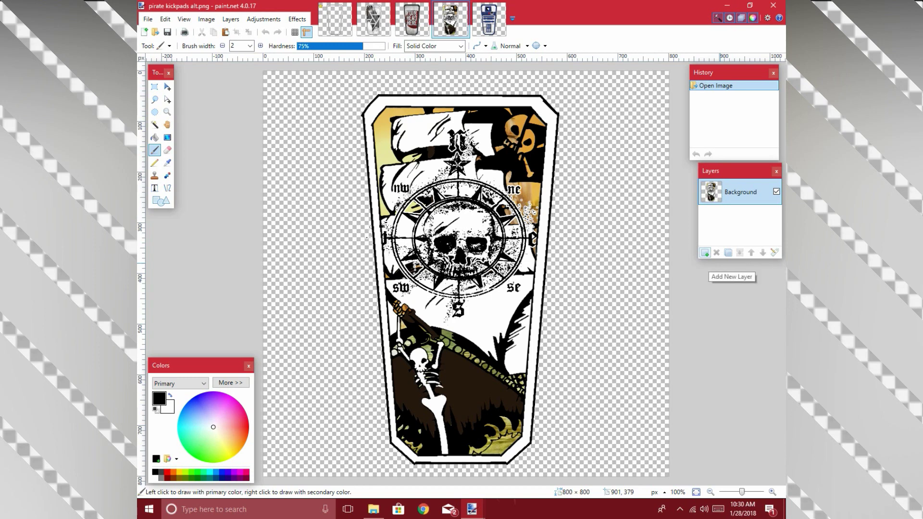
pyautogui.click(705, 252)
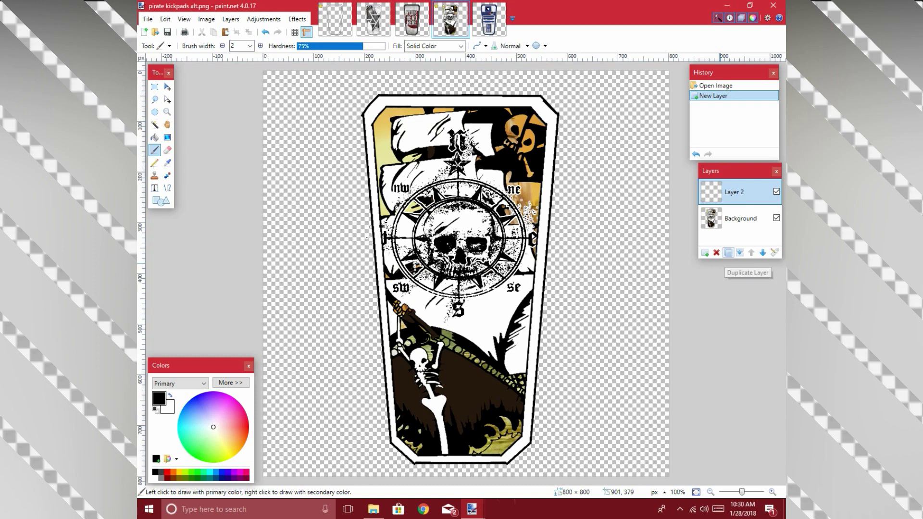
pyautogui.click(716, 253)
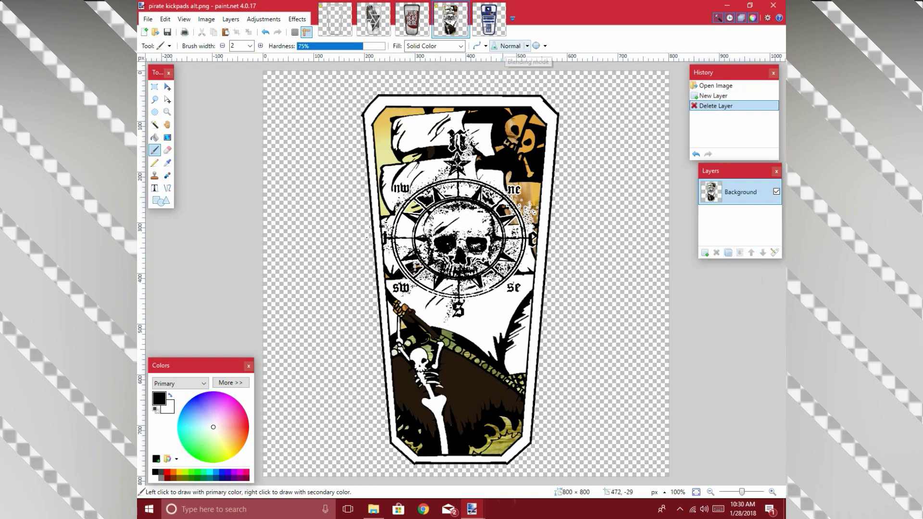
pyautogui.click(489, 20)
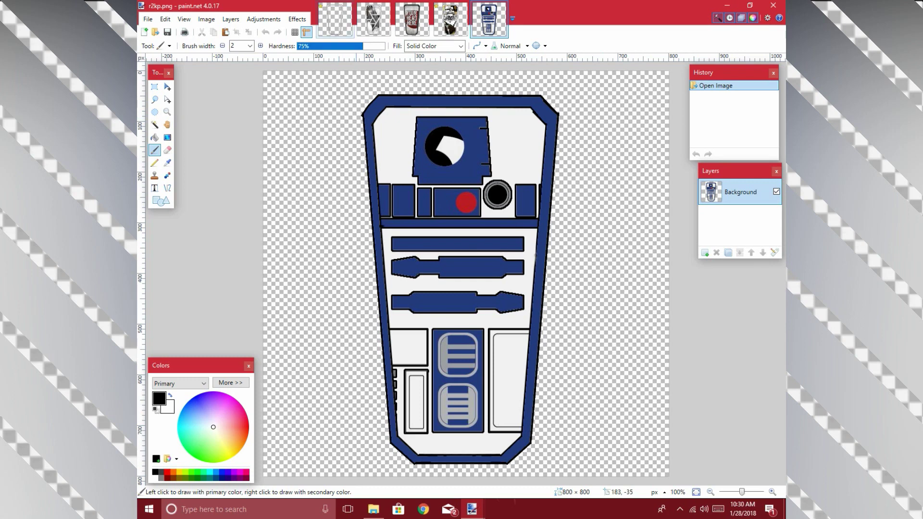
pyautogui.click(334, 19)
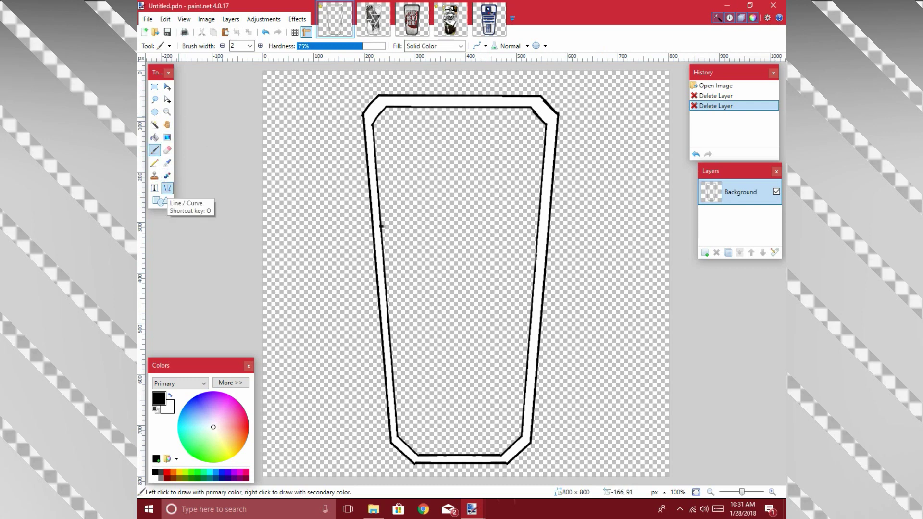
# - Select the whole canvas, then deselect it to clear any selection
pyautogui.click(168, 188)
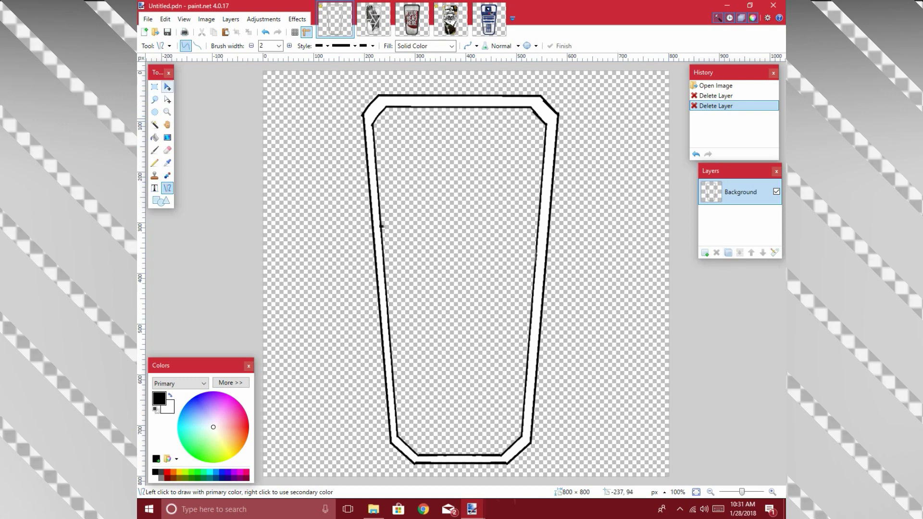
pyautogui.click(168, 86)
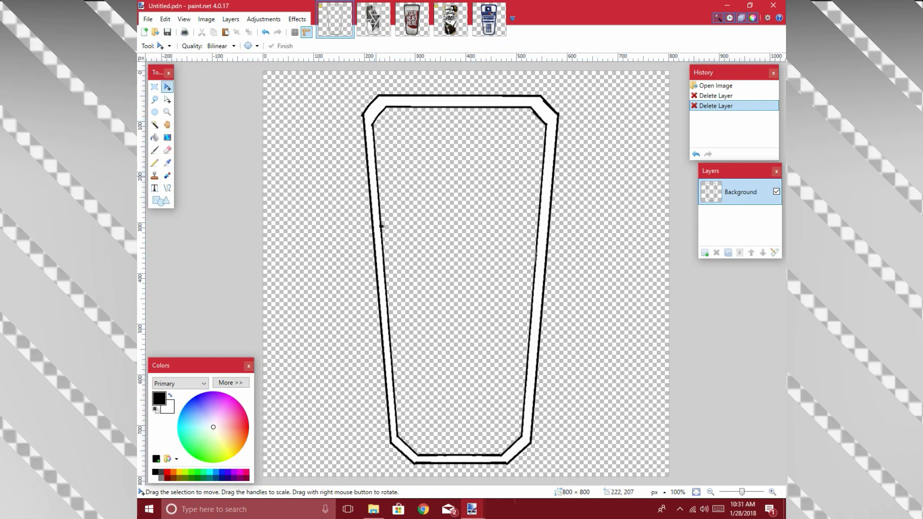
pyautogui.hotkey('ctrl', 'a')
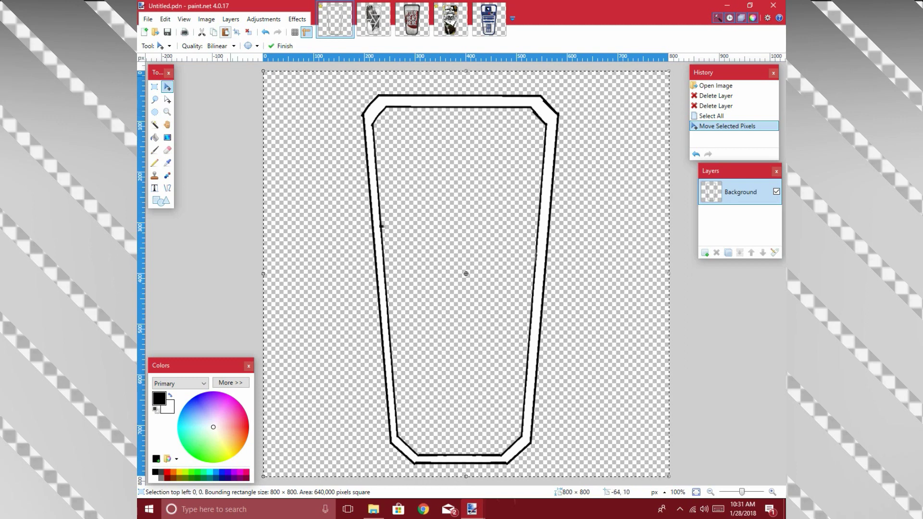
pyautogui.click(165, 19)
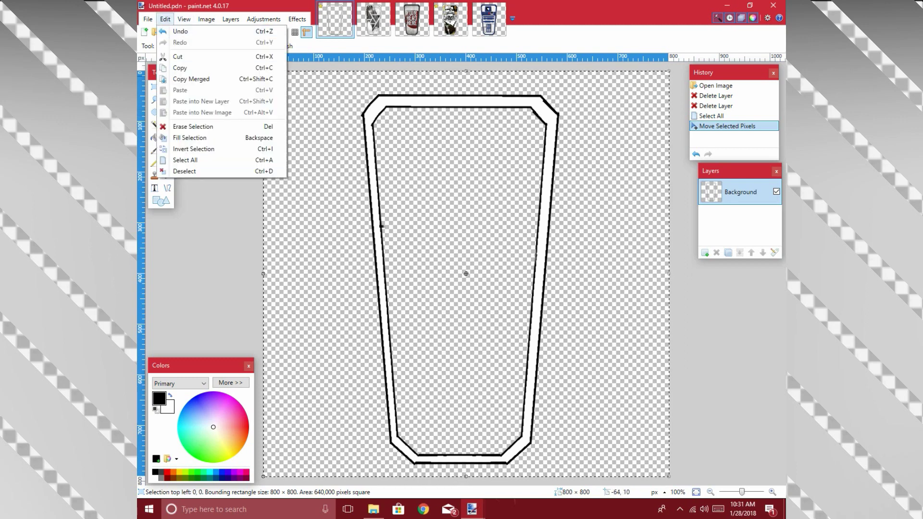
pyautogui.click(199, 171)
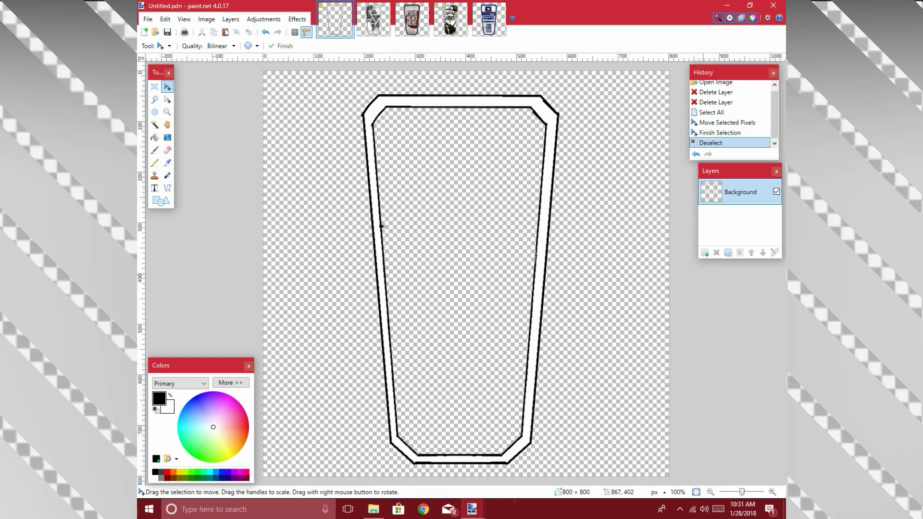
# - Add a new Layer 2 and move it beneath the kickpad outline layer
pyautogui.click(704, 253)
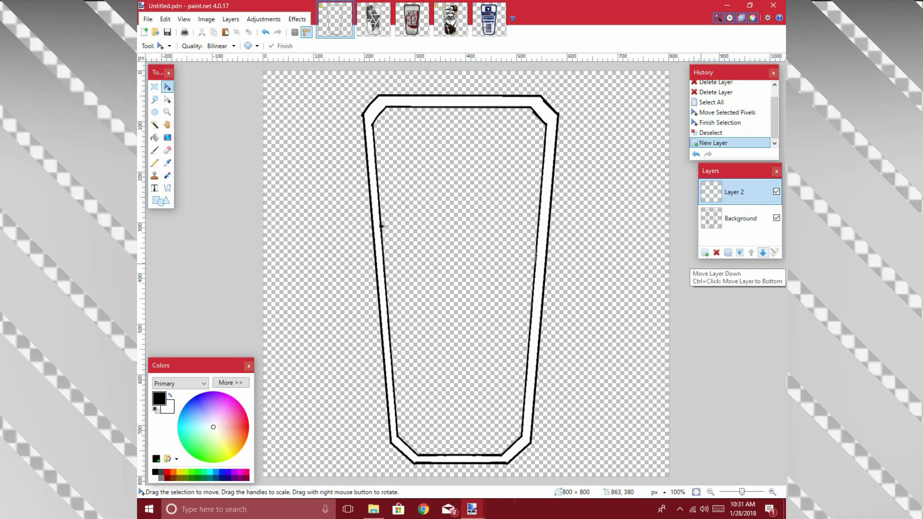
pyautogui.click(762, 252)
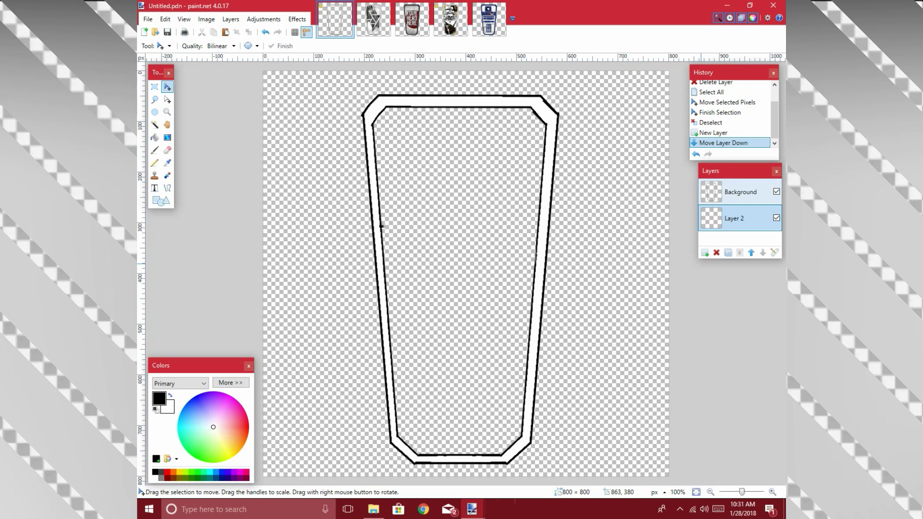
pyautogui.click(154, 125)
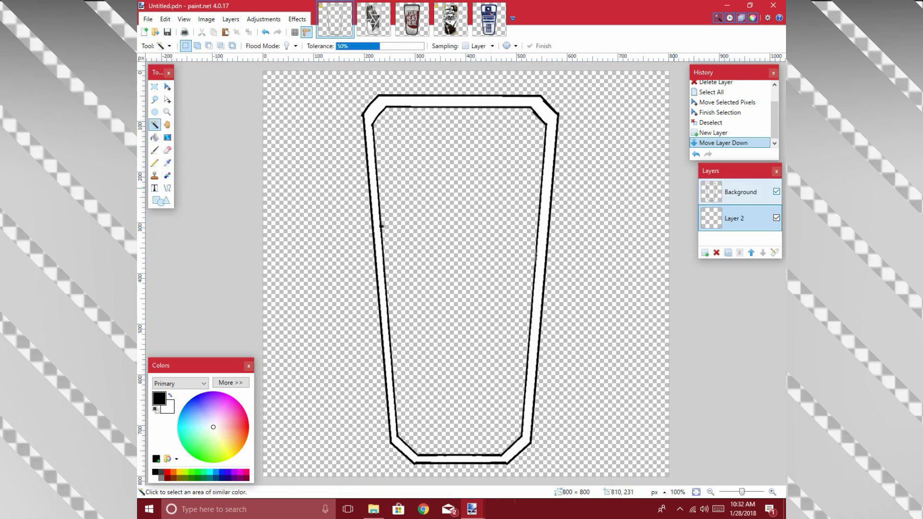
# - Select the kickpad's interior and fill it solid black on Layer 2
pyautogui.click(740, 193)
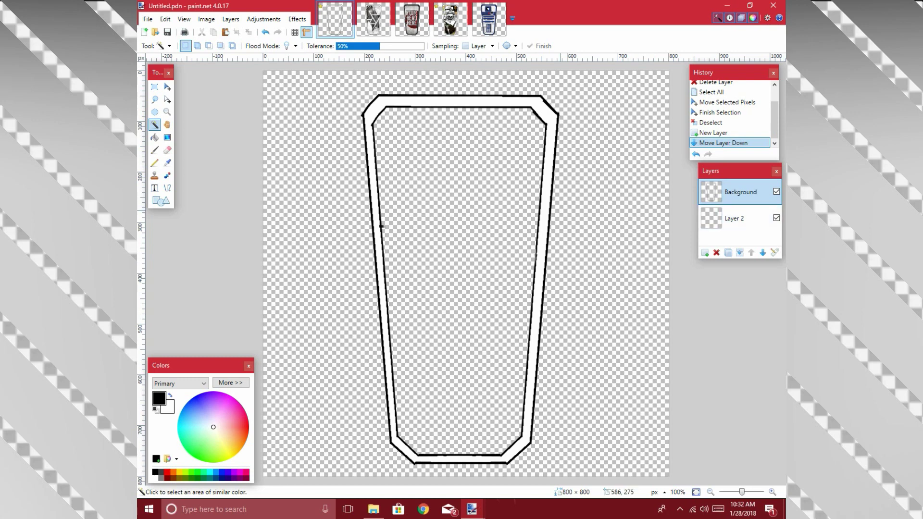
pyautogui.click(413, 189)
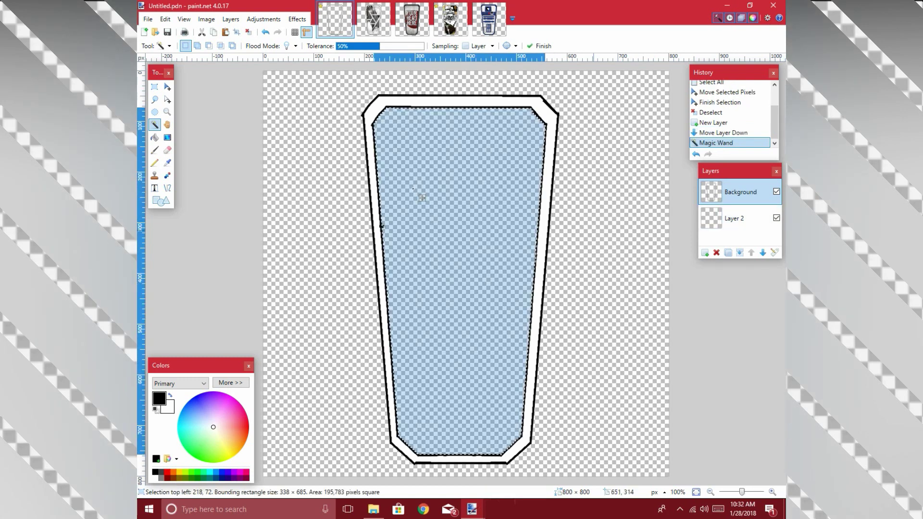
pyautogui.click(733, 218)
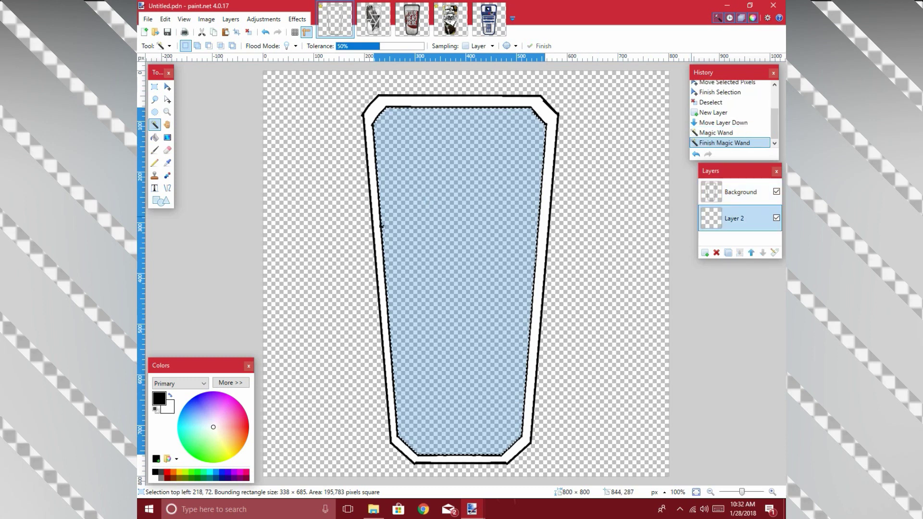
pyautogui.click(154, 138)
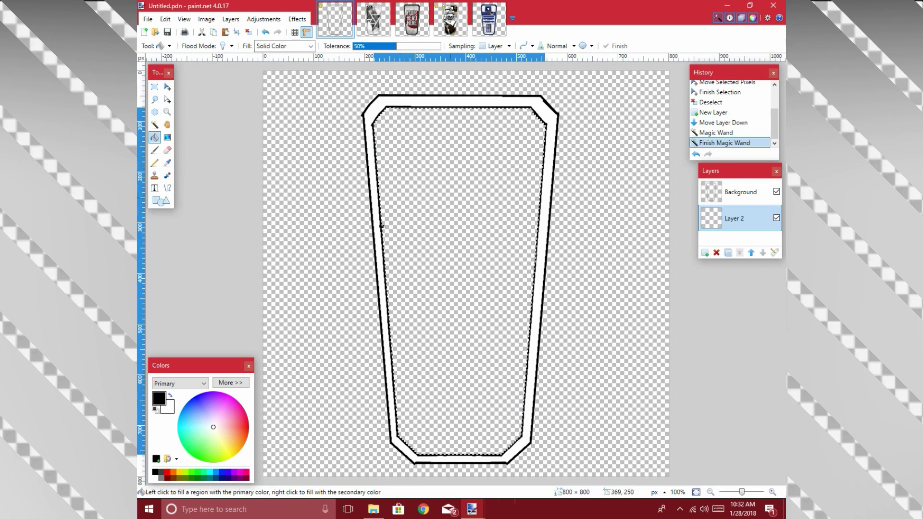
pyautogui.click(450, 198)
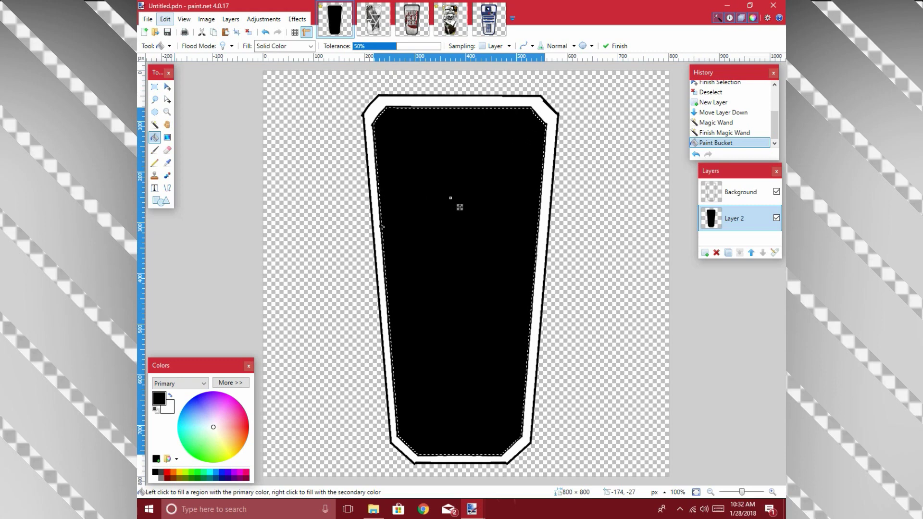
# - Deselect the fill, add an empty Layer 3, and bring File Explorer forward
pyautogui.click(164, 18)
pyautogui.press('Return')
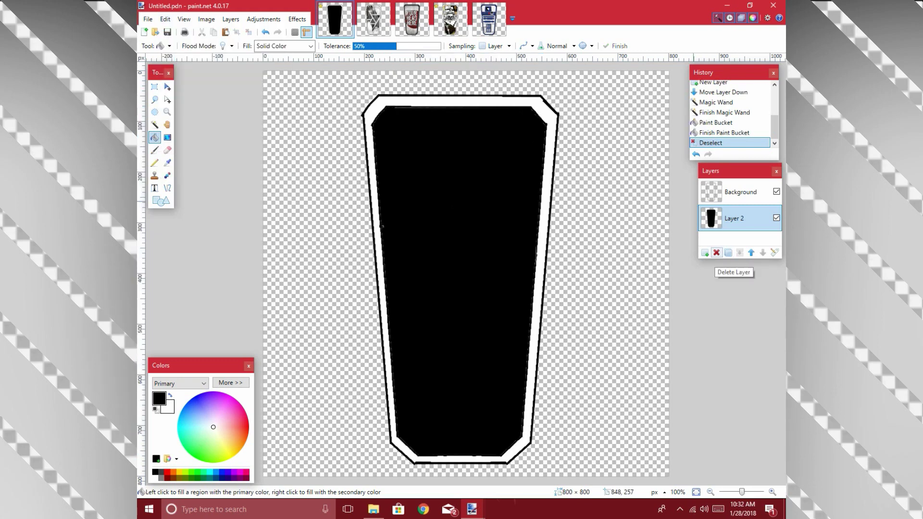
pyautogui.click(704, 252)
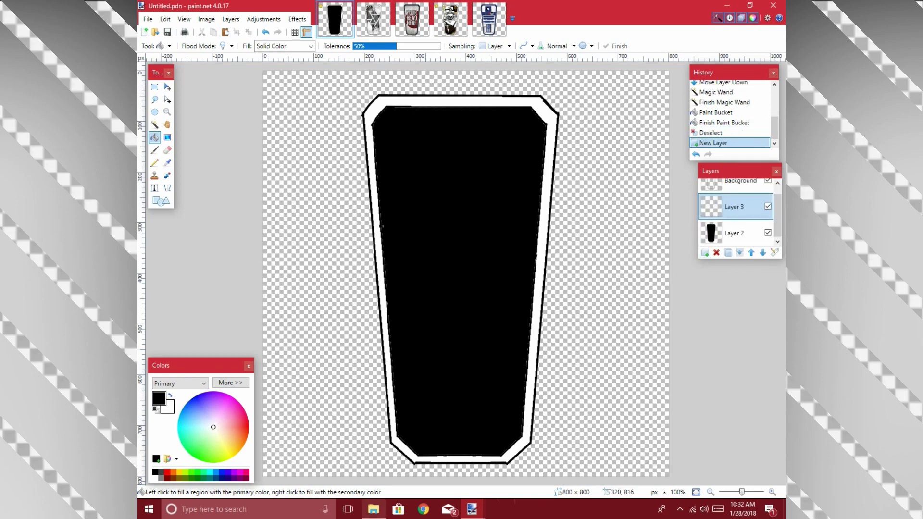
pyautogui.click(373, 509)
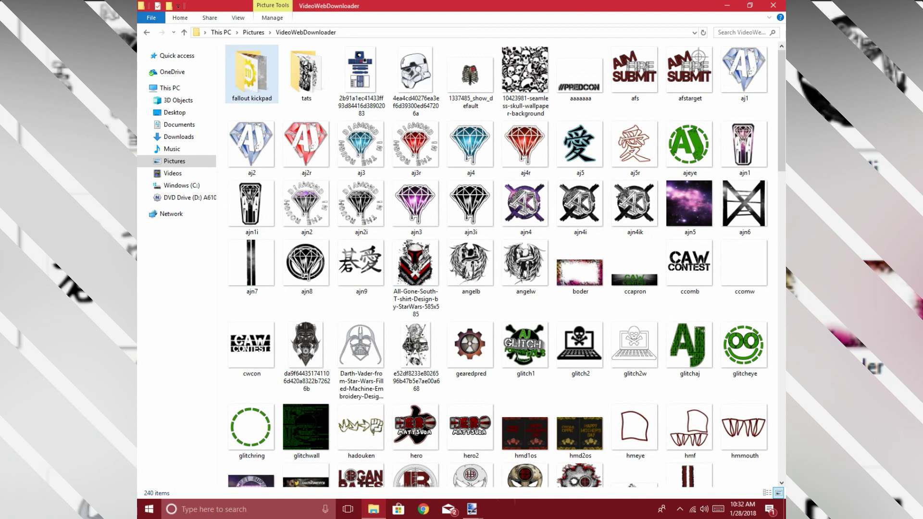
# - Look into the fallout kickpad folder, check the skull wallpaper's options, then return to Untitled.pdn
pyautogui.press('Return')
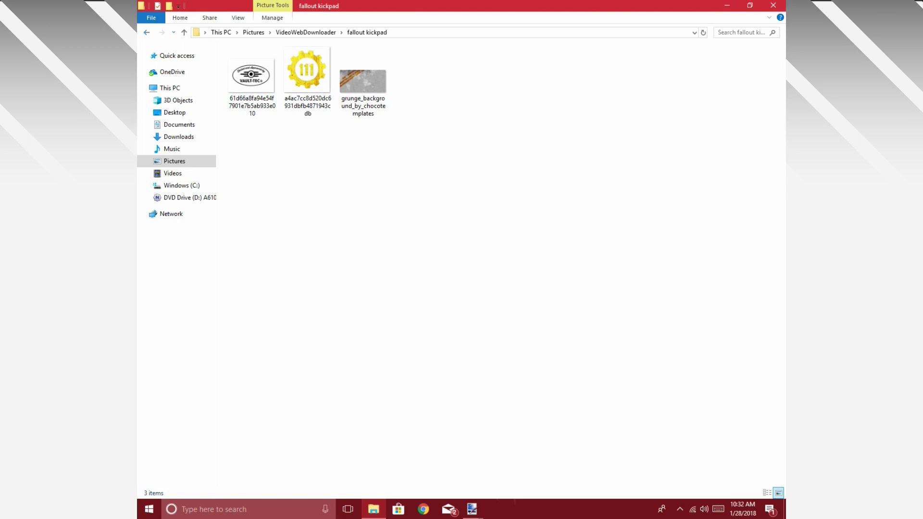
pyautogui.press('BackSpace')
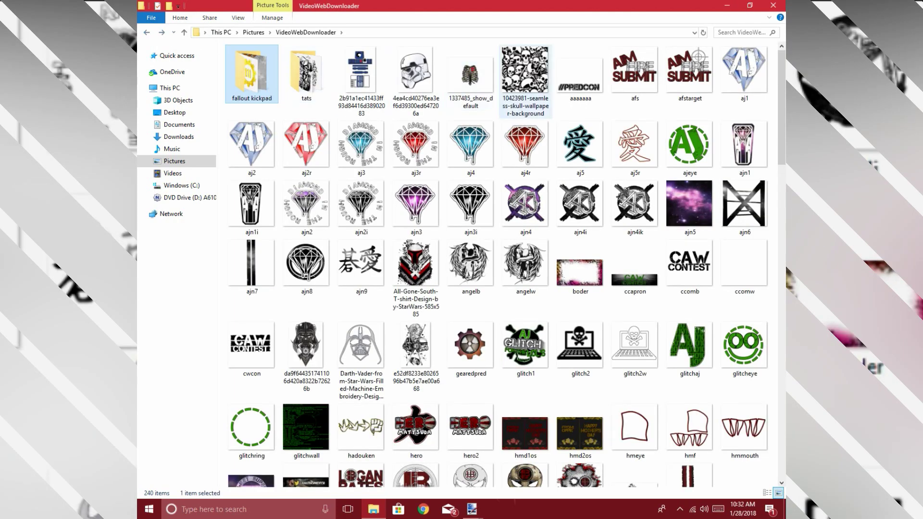
pyautogui.rightClick(519, 74)
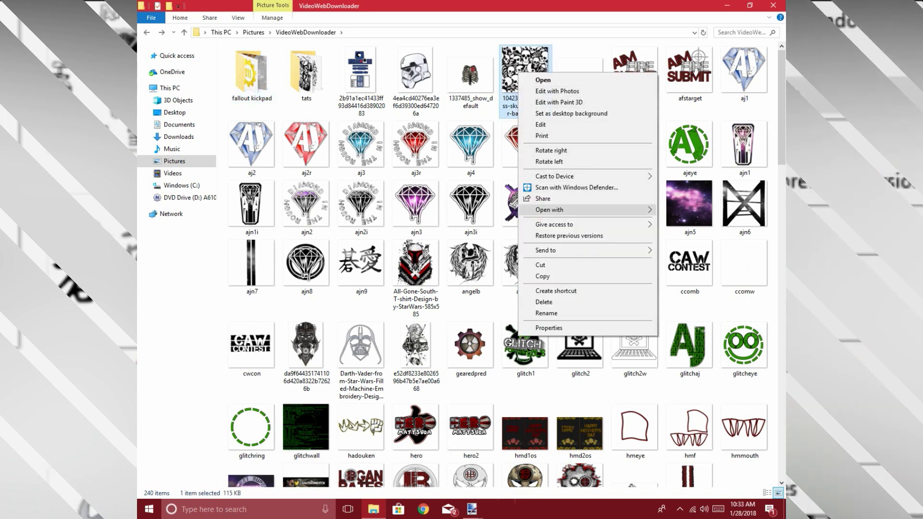
pyautogui.click(542, 276)
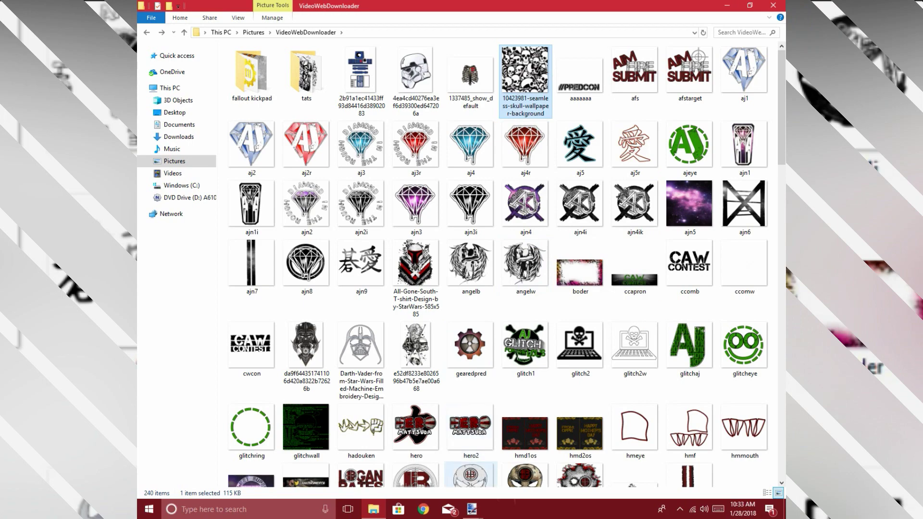
pyautogui.moveTo(471, 509)
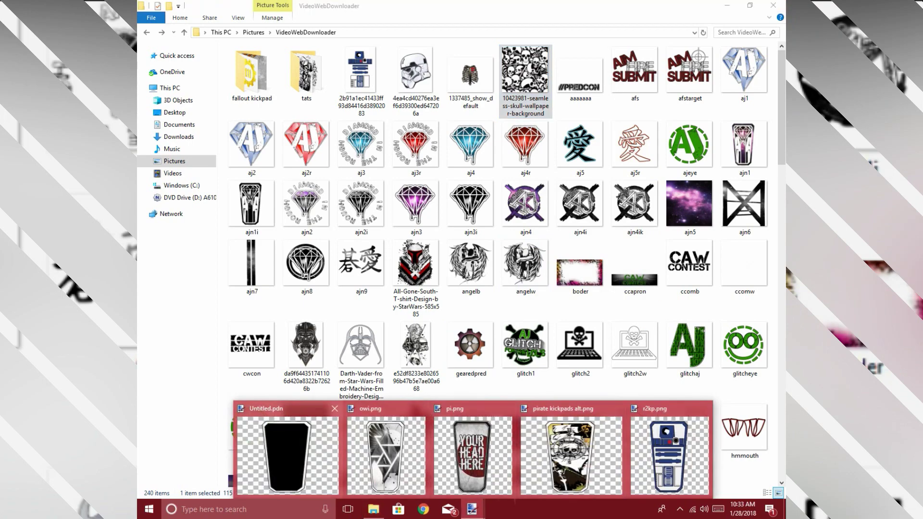
pyautogui.click(287, 454)
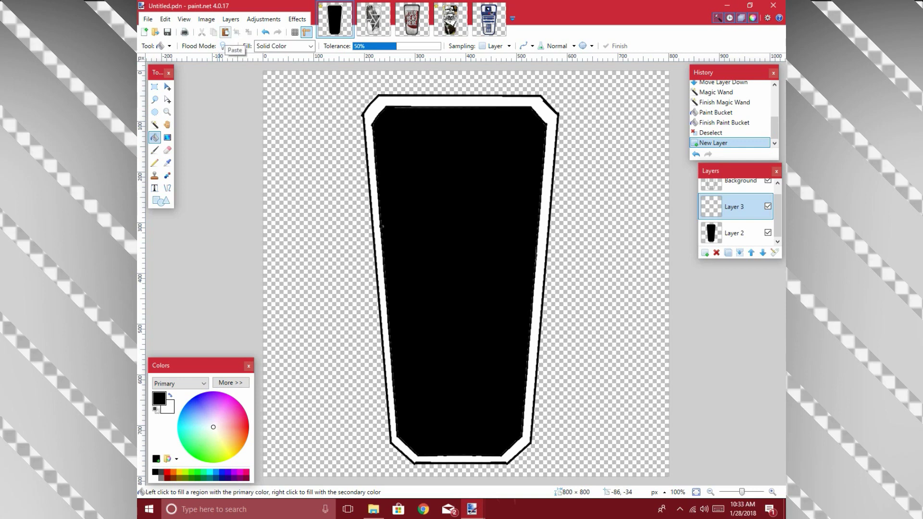
# - Paste the skull wallpaper onto Layer 3 and resize it to 685 × 725 over the kickpad
pyautogui.click(225, 32)
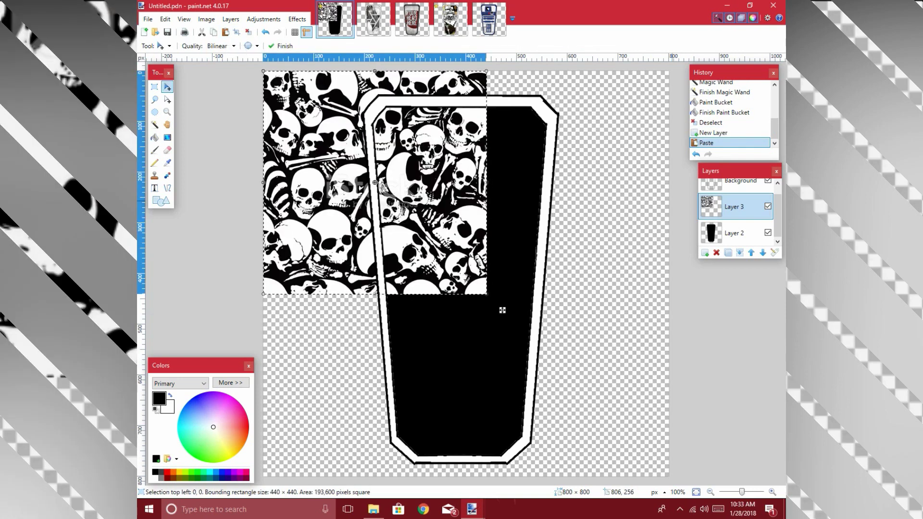
pyautogui.moveTo(502, 310); pyautogui.dragTo(529, 329)
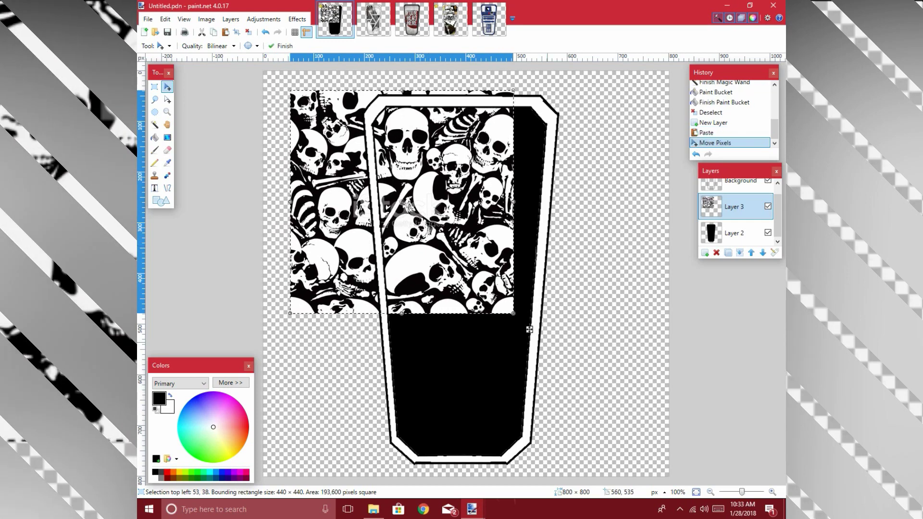
pyautogui.moveTo(518, 314); pyautogui.dragTo(626, 443)
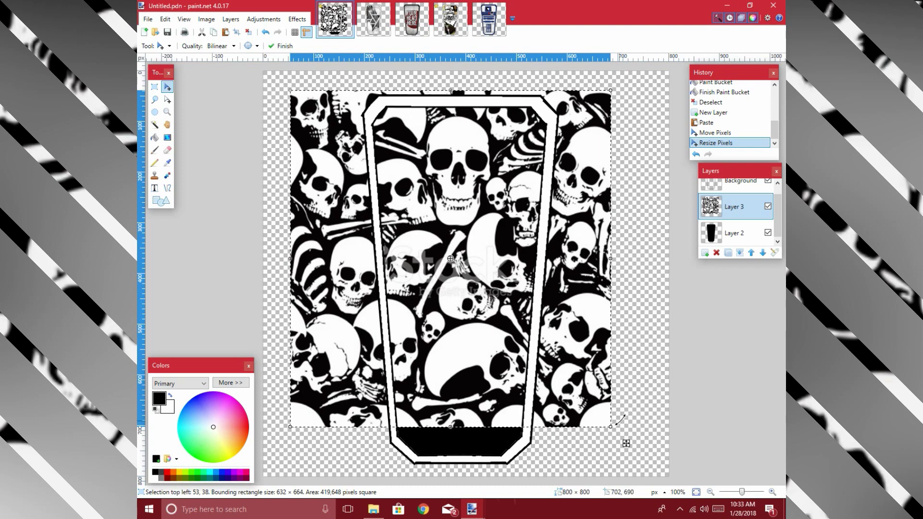
pyautogui.moveTo(626, 443); pyautogui.dragTo(653, 474)
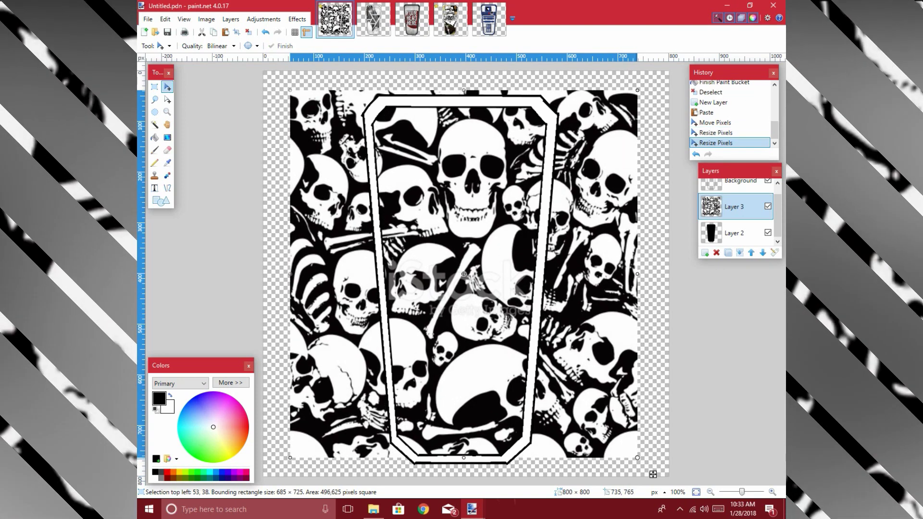
pyautogui.moveTo(585, 400); pyautogui.dragTo(593, 425)
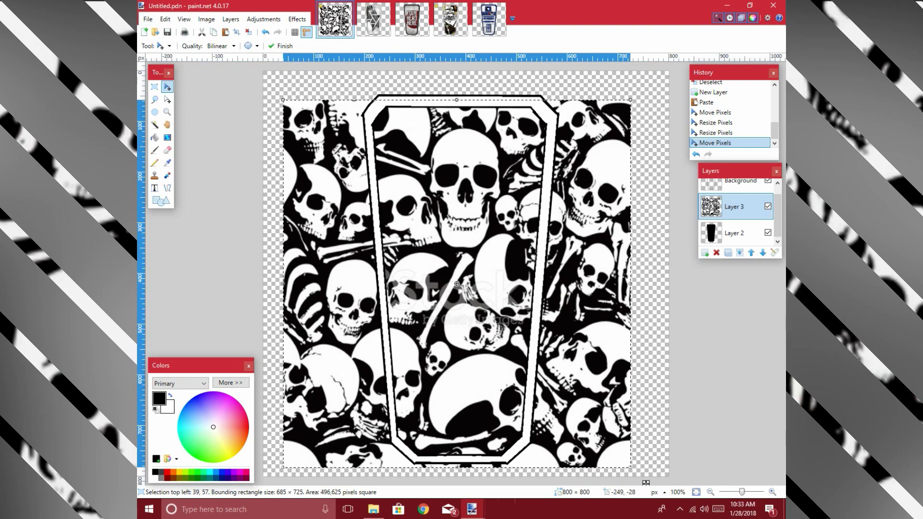
pyautogui.click(154, 124)
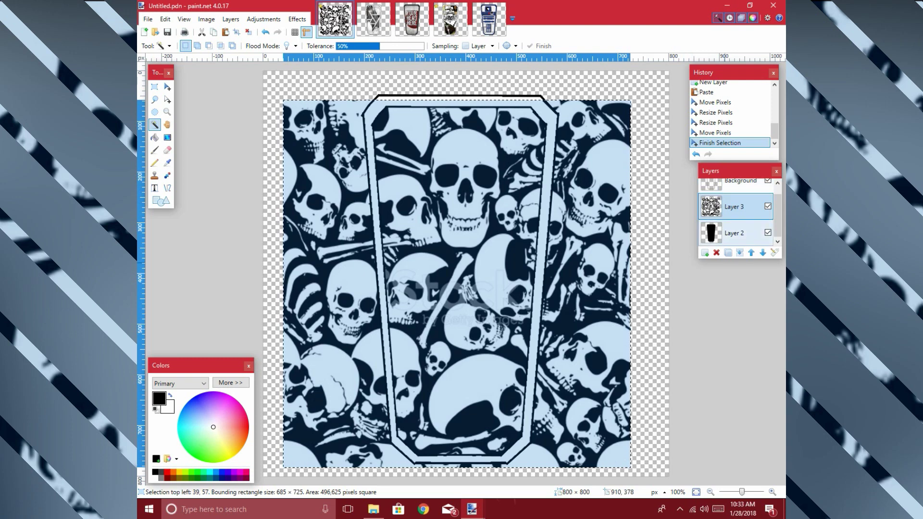
# - Erase the skulls outside the kickpad, delete the skull layer, and switch to File Explorer
pyautogui.click(734, 232)
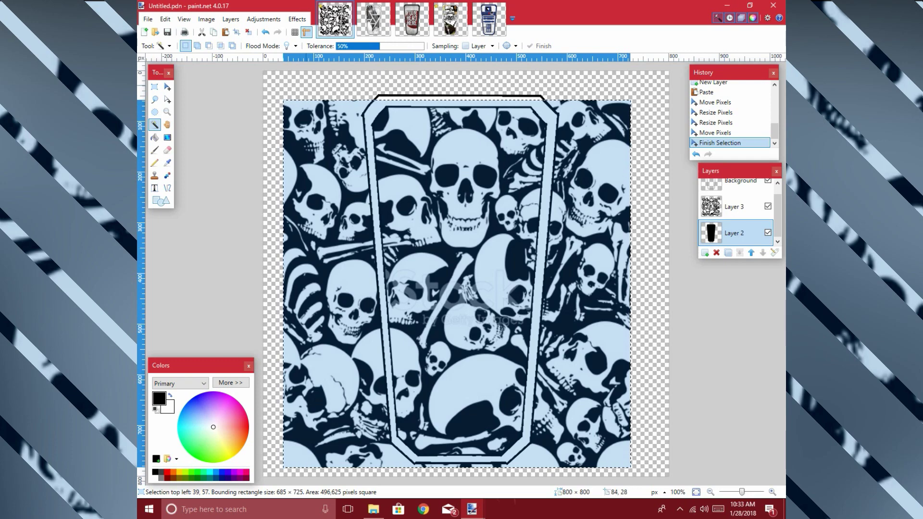
pyautogui.click(305, 85)
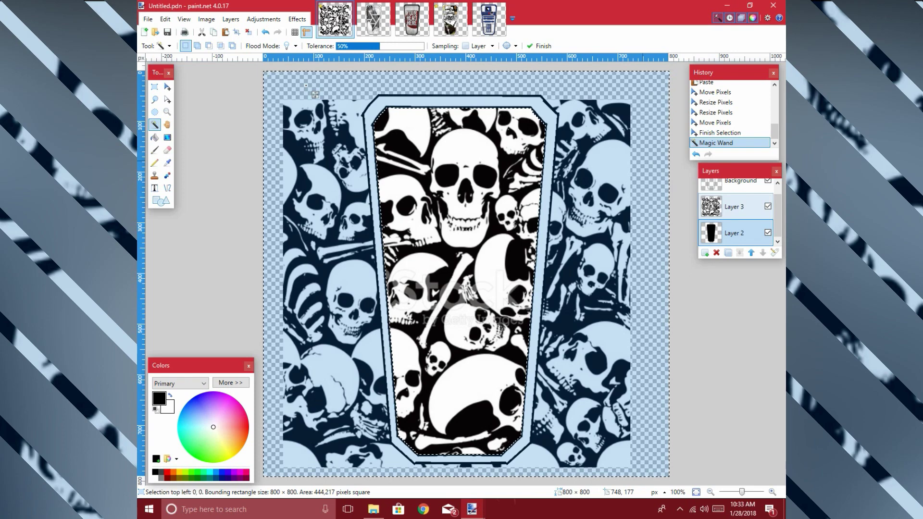
pyautogui.click(734, 207)
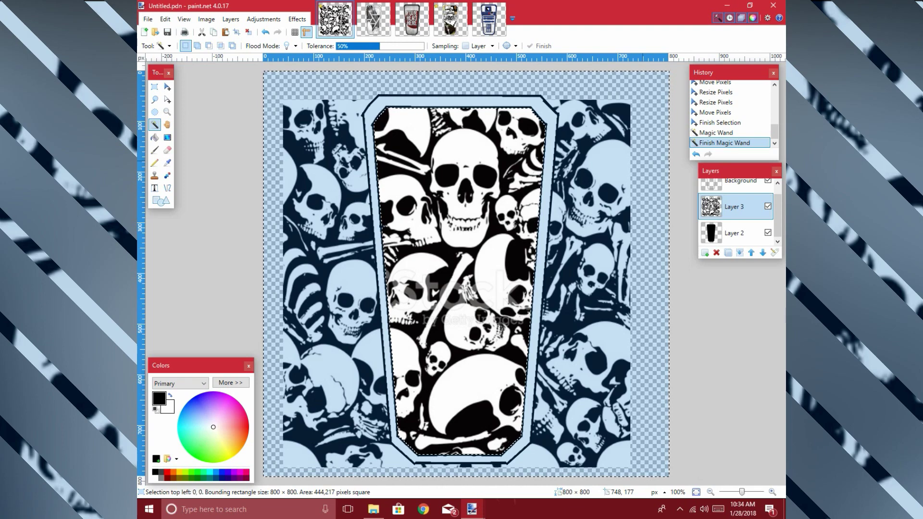
pyautogui.press('Delete')
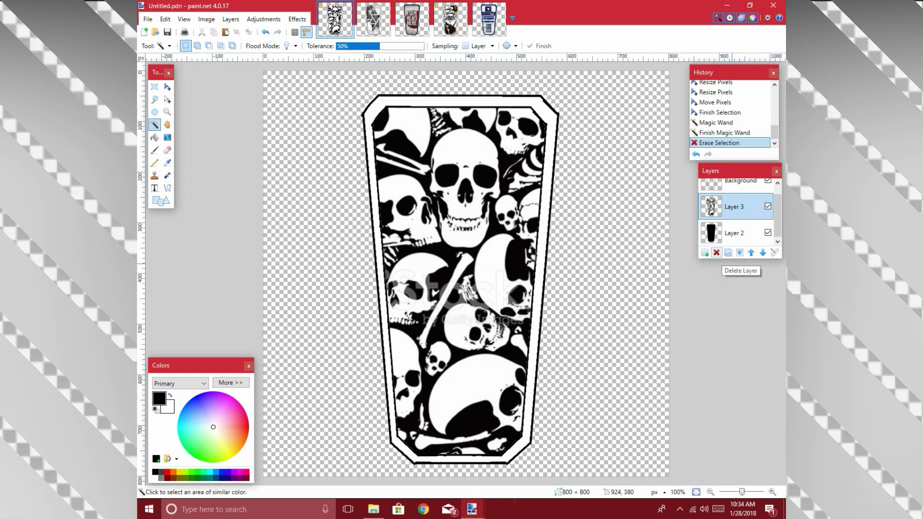
pyautogui.click(716, 252)
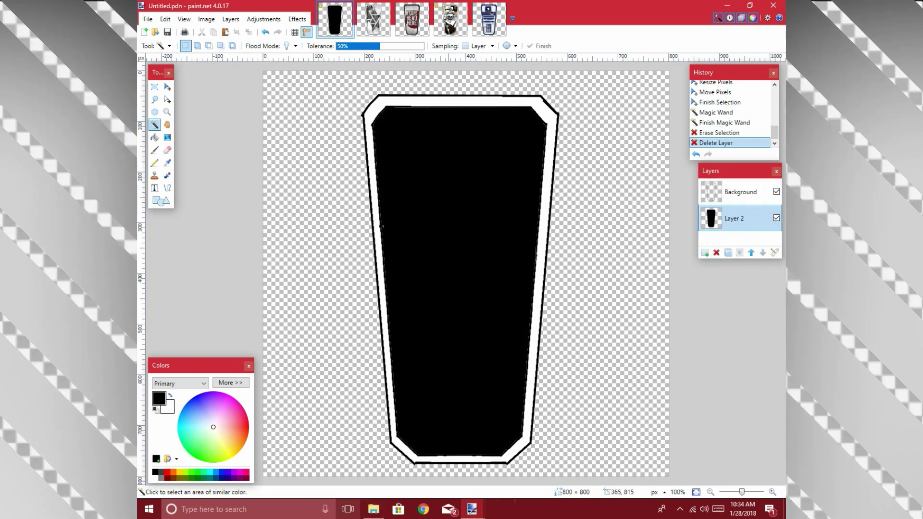
pyautogui.click(374, 509)
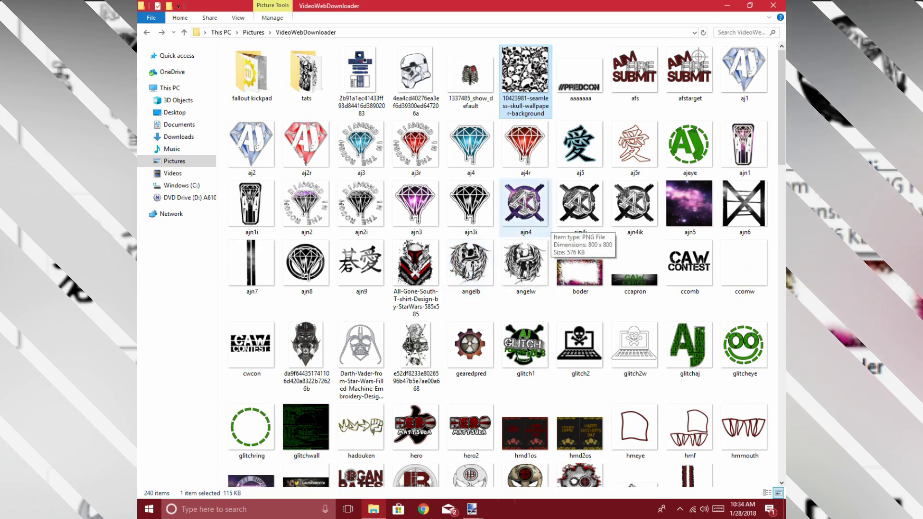
# - Open the fallout kickpad folder and copy the grunge_background_by_chocotemplates image
pyautogui.scroll(-10, 526, 212)
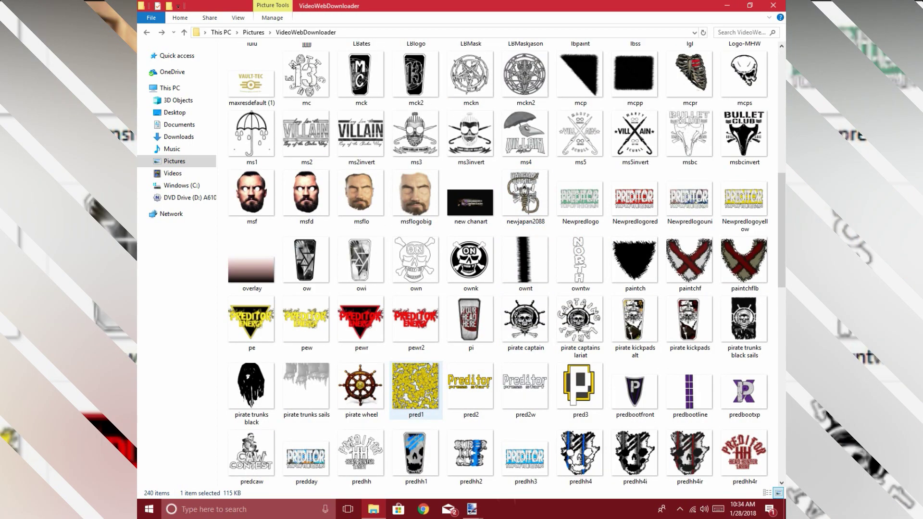
pyautogui.scroll(-6, 423, 387)
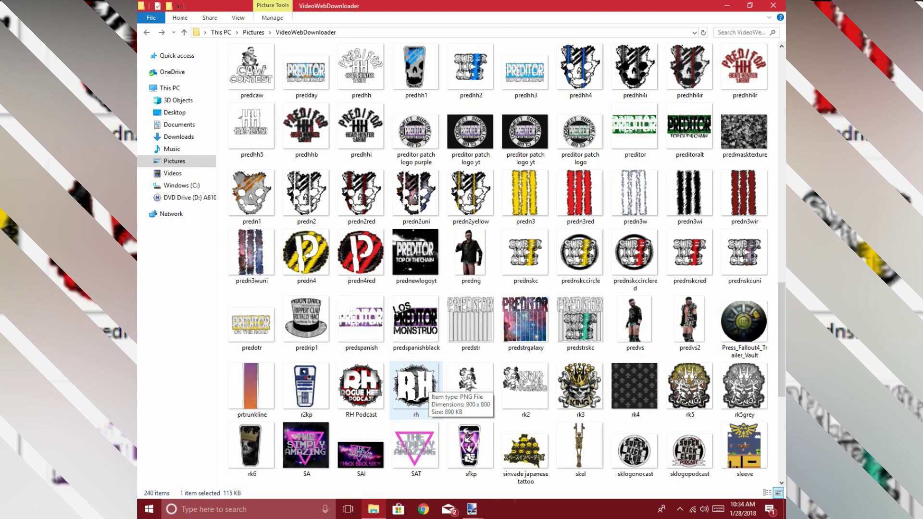
pyautogui.scroll(-4, 423, 387)
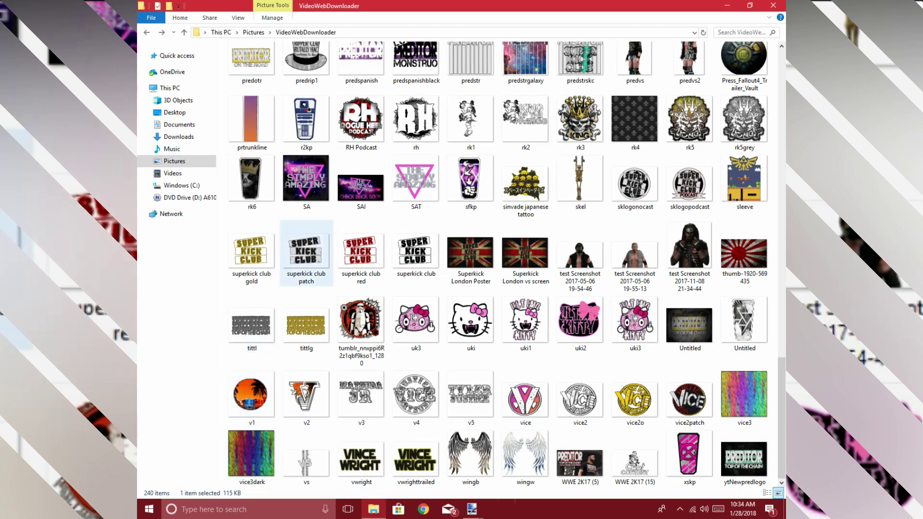
pyautogui.scroll(20, 306, 259)
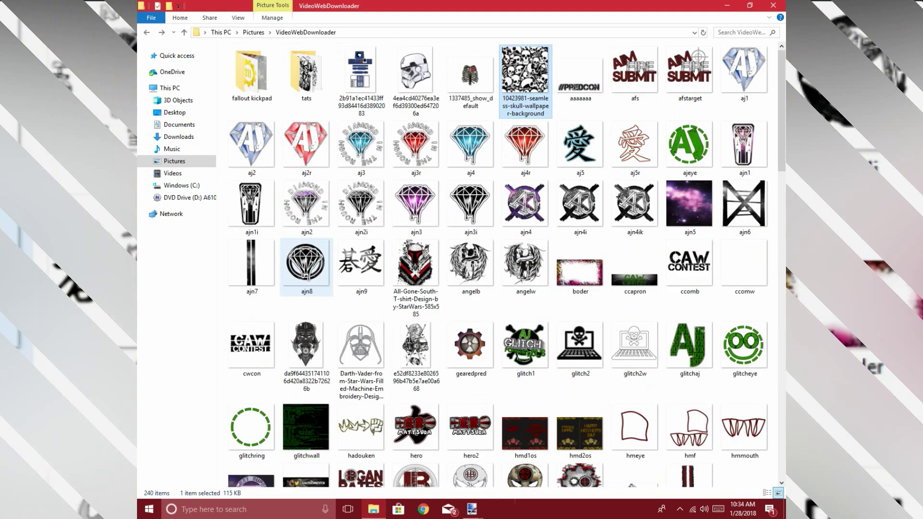
pyautogui.doubleClick(251, 72)
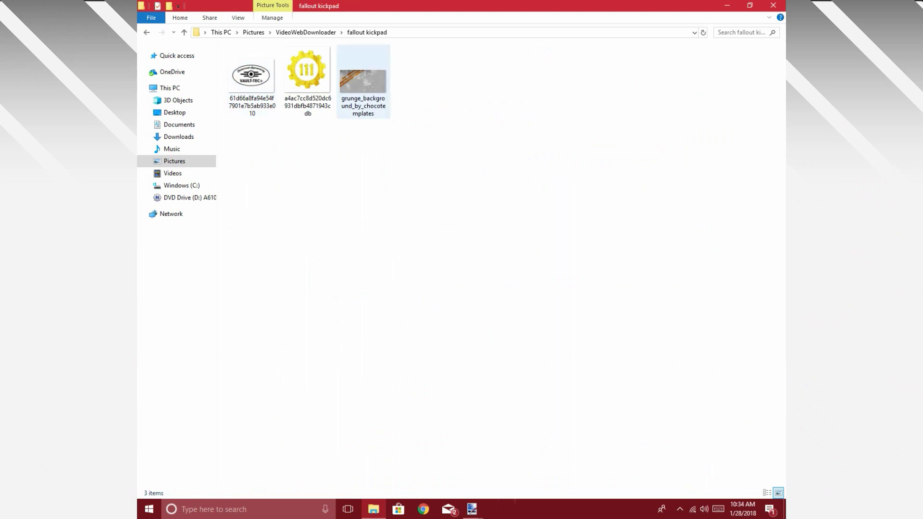
pyautogui.rightClick(362, 80)
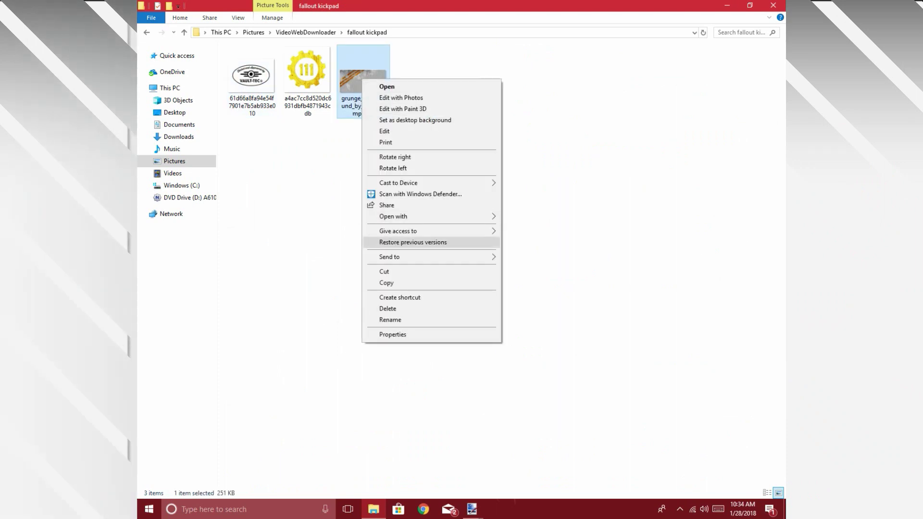
pyautogui.click(386, 282)
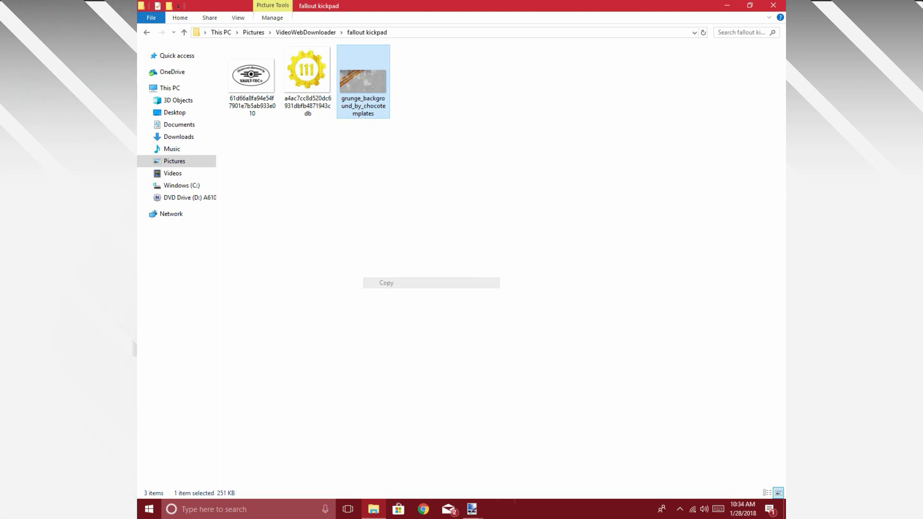
pyautogui.click(471, 508)
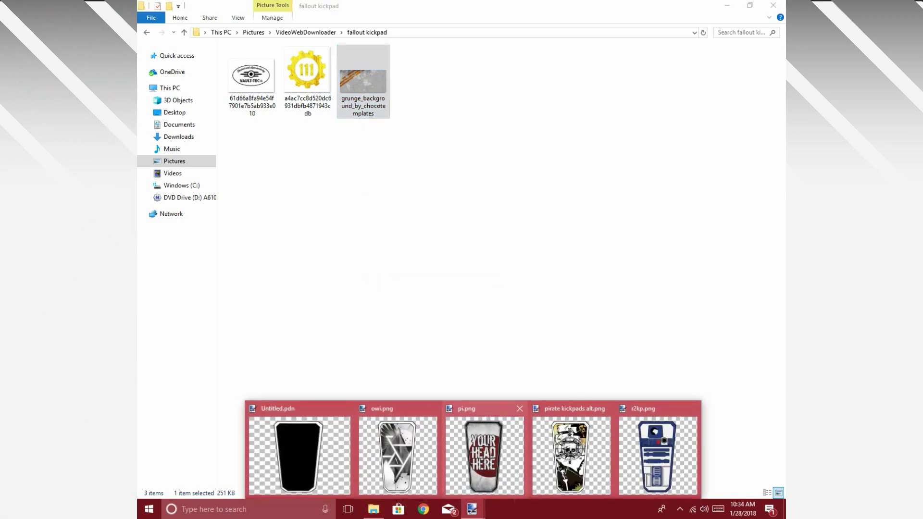
# - Paste the grunge image into a new layer, keeping canvas size, and stretch it over the 800×800 canvas
pyautogui.click(298, 451)
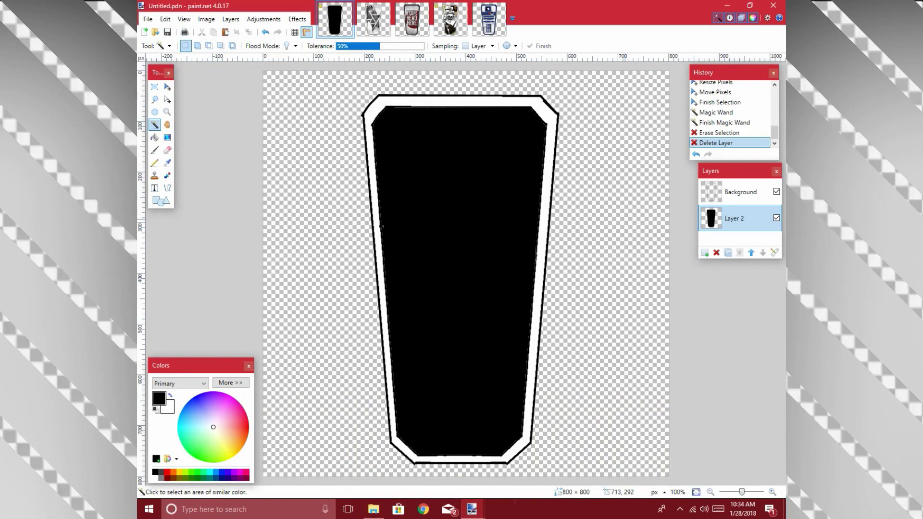
pyautogui.click(704, 252)
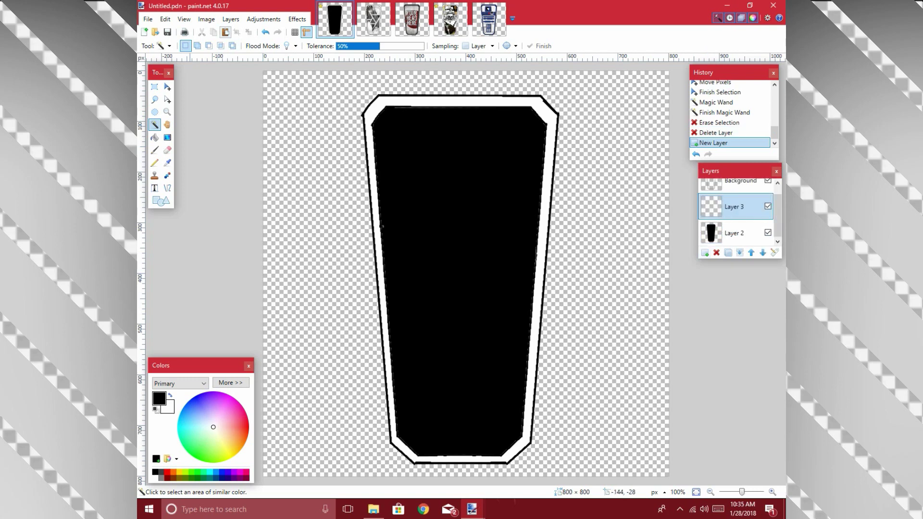
pyautogui.click(225, 32)
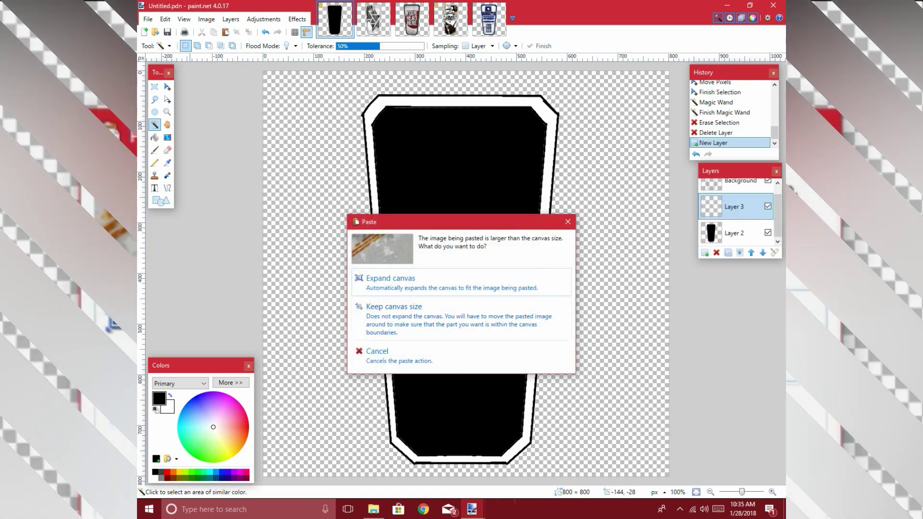
pyautogui.click(392, 308)
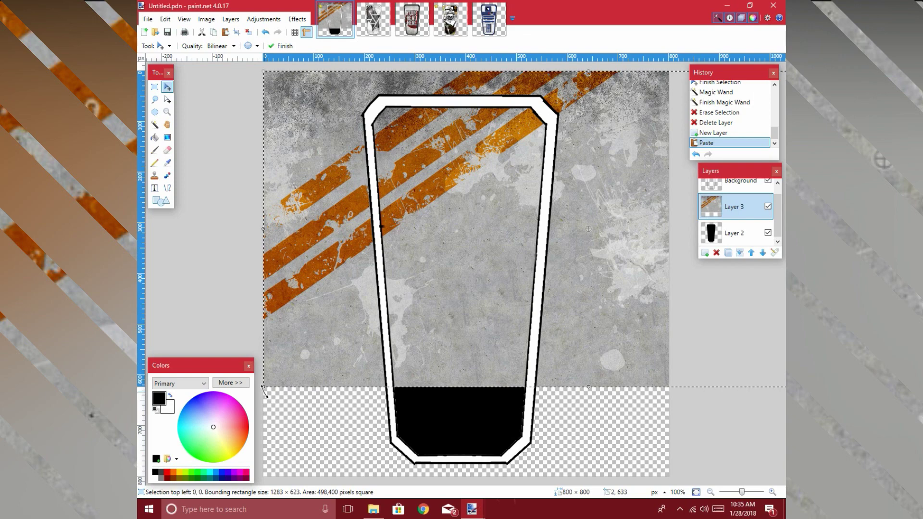
pyautogui.moveTo(263, 388); pyautogui.dragTo(259, 496)
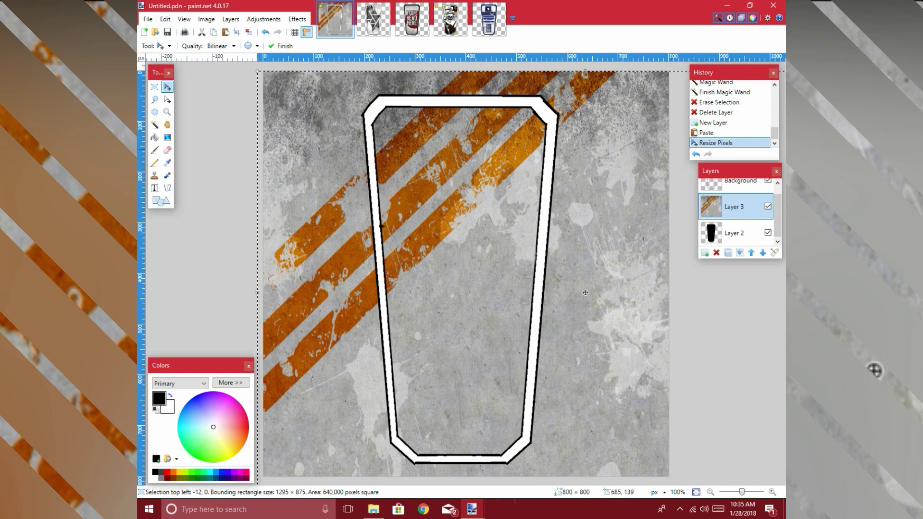
# - Trim the grunge concrete by deleting everything outside the kickpad outline
pyautogui.click(734, 232)
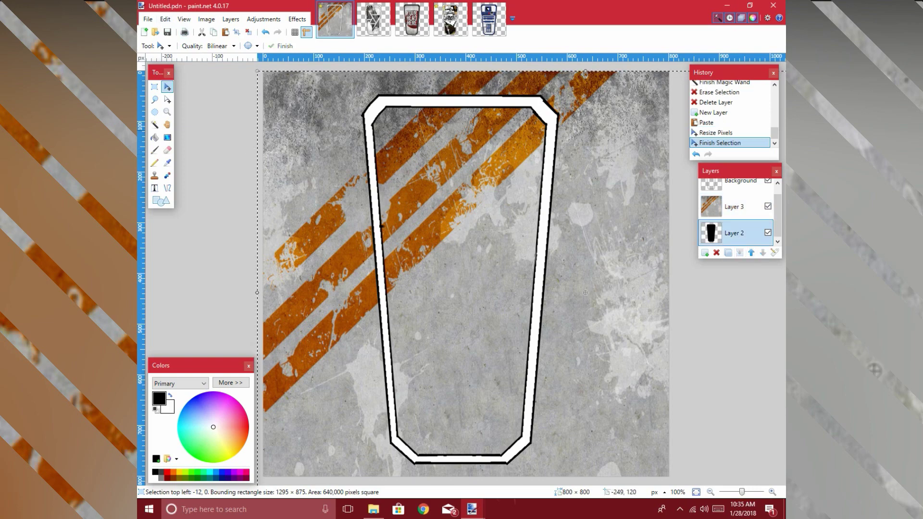
pyautogui.press('s')
pyautogui.click(276, 135)
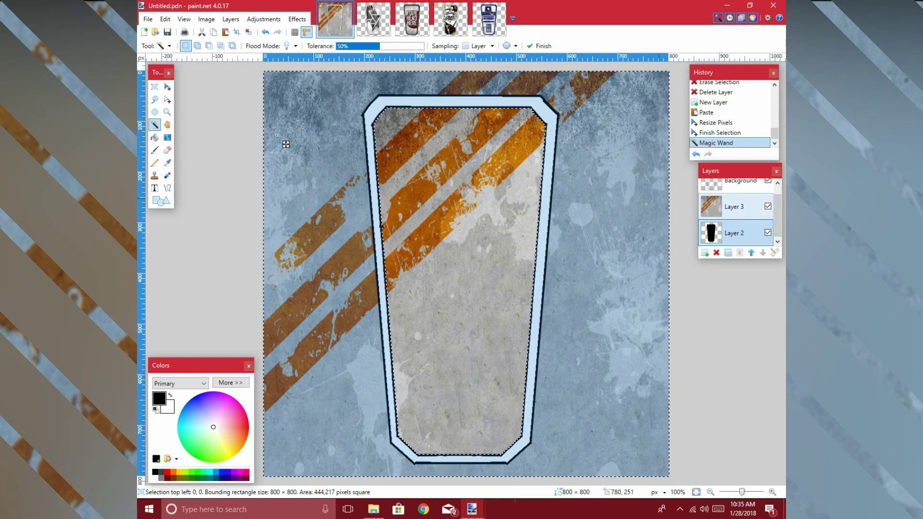
pyautogui.click(734, 207)
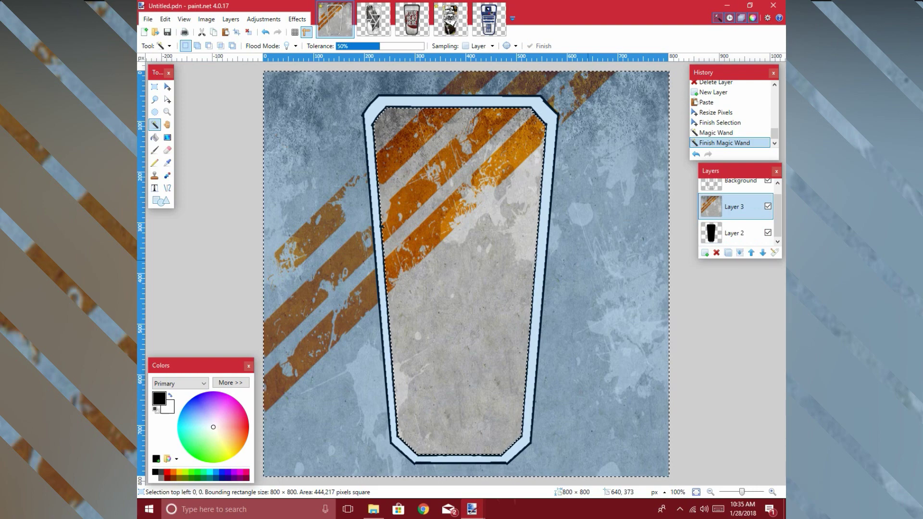
pyautogui.press('Delete')
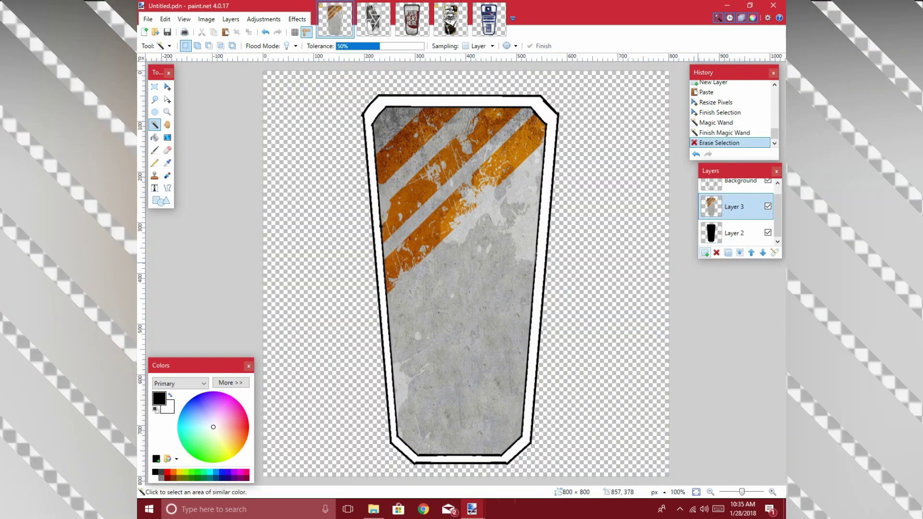
# - Add an empty Layer 4, copy the yellow gear image from the kickpad folder, and return to Untitled.pdn
pyautogui.click(704, 252)
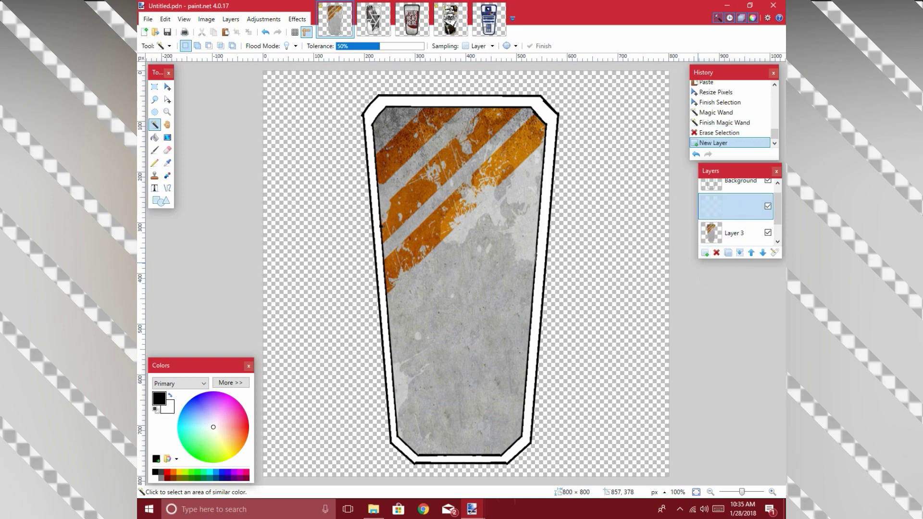
pyautogui.click(373, 509)
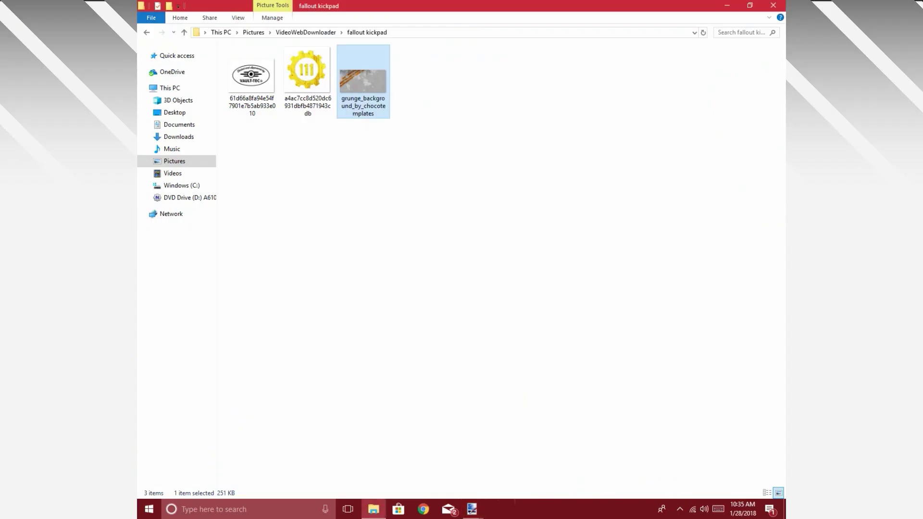
pyautogui.click(306, 72)
pyautogui.rightClick(294, 72)
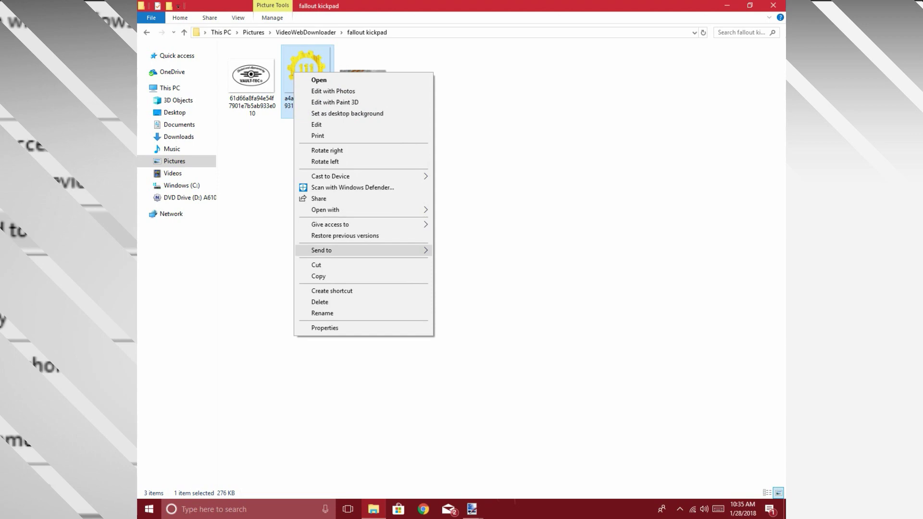
pyautogui.click(318, 276)
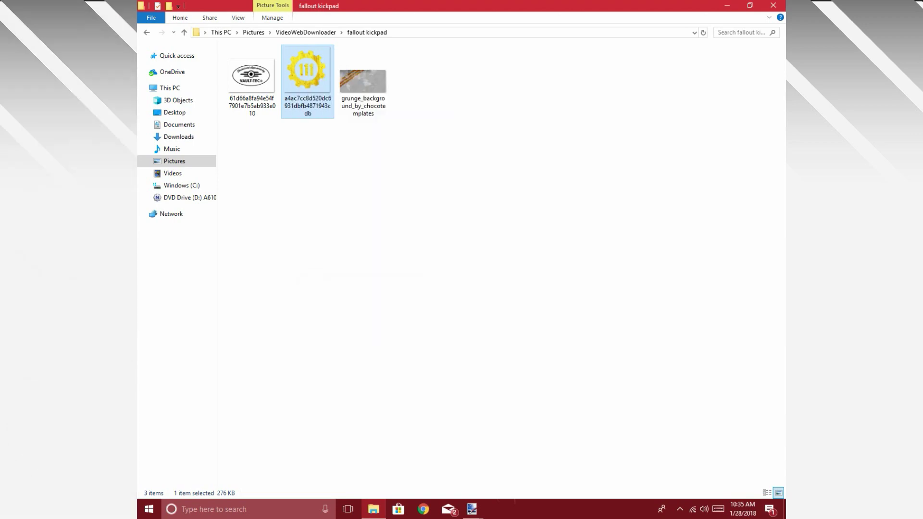
pyautogui.click(472, 509)
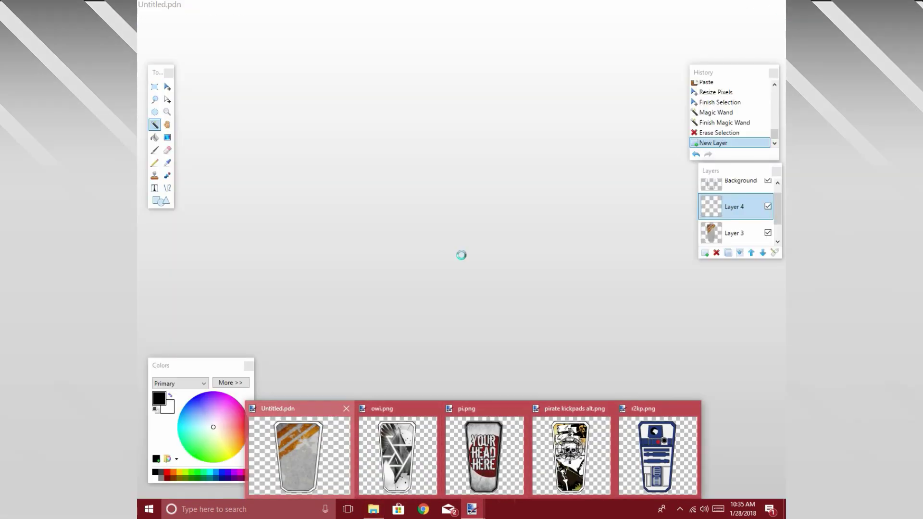
pyautogui.click(299, 454)
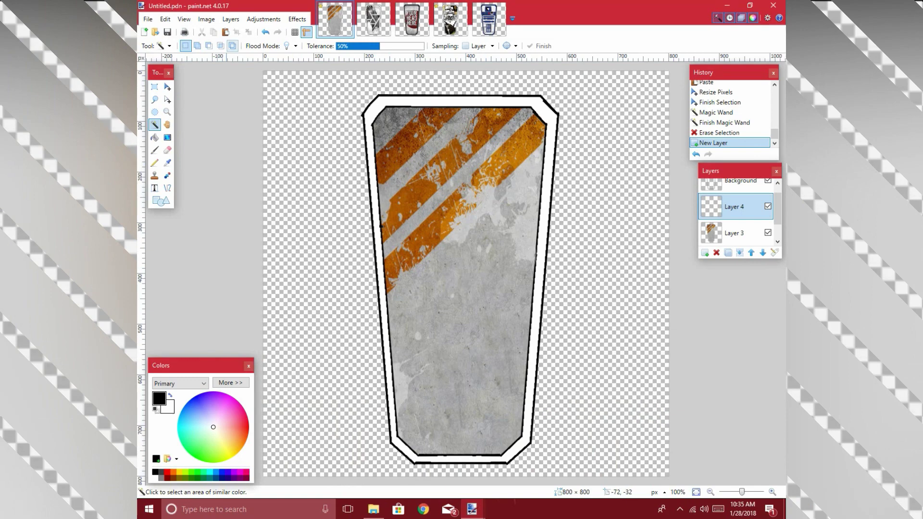
# - Paste the yellow 111 gear onto Layer 4 and centre it on the kickpad at 343 × 320
pyautogui.click(225, 32)
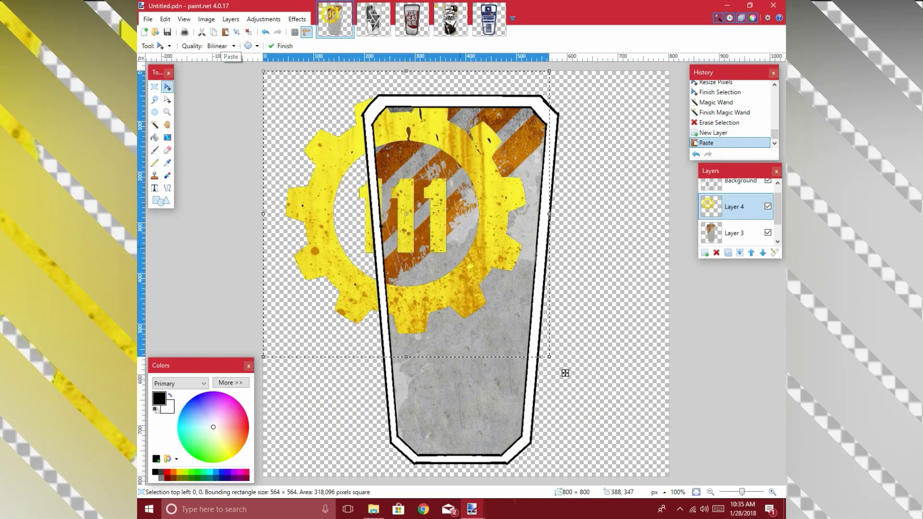
pyautogui.moveTo(565, 373)
pyautogui.mouseDown()
pyautogui.moveTo(639, 503)
pyautogui.moveTo(643, 479)
pyautogui.moveTo(625, 425)
pyautogui.moveTo(513, 425)
pyautogui.moveTo(559, 412)
pyautogui.moveTo(558, 422)
pyautogui.moveTo(565, 376)
pyautogui.moveTo(554, 349)
pyautogui.moveTo(563, 372)
pyautogui.mouseUp()
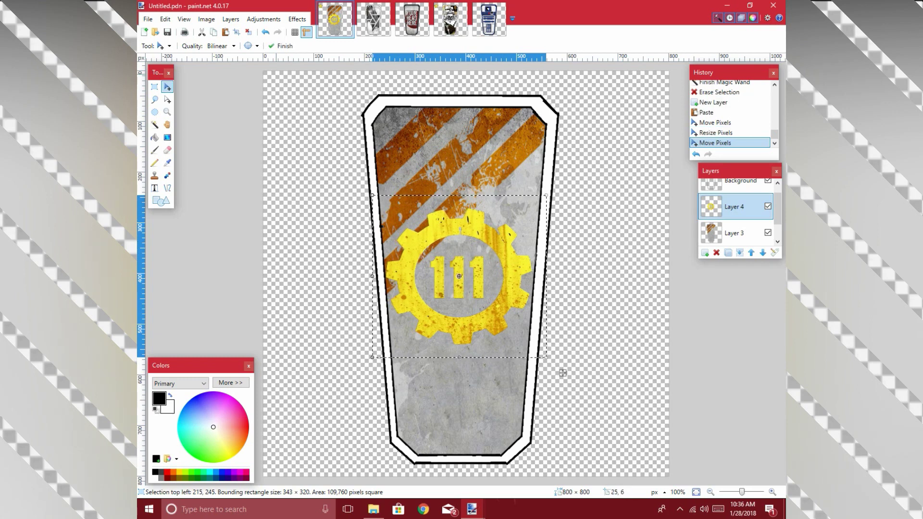
pyautogui.hotkey('alt', 'a')
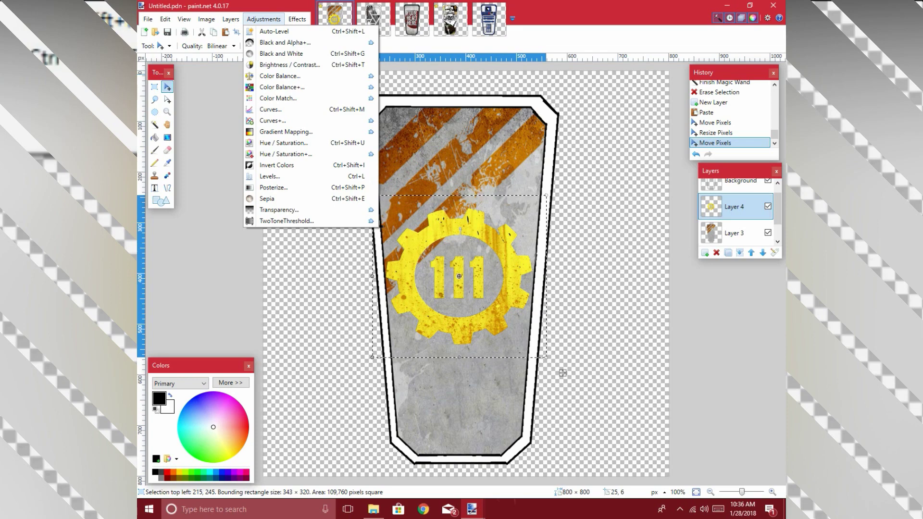
# - Recolour the gear orange with Hue / Saturation at hue -14 and saturation 96
pyautogui.press('Up')
pyautogui.press('Up')
pyautogui.press('Up')
pyautogui.press('Up')
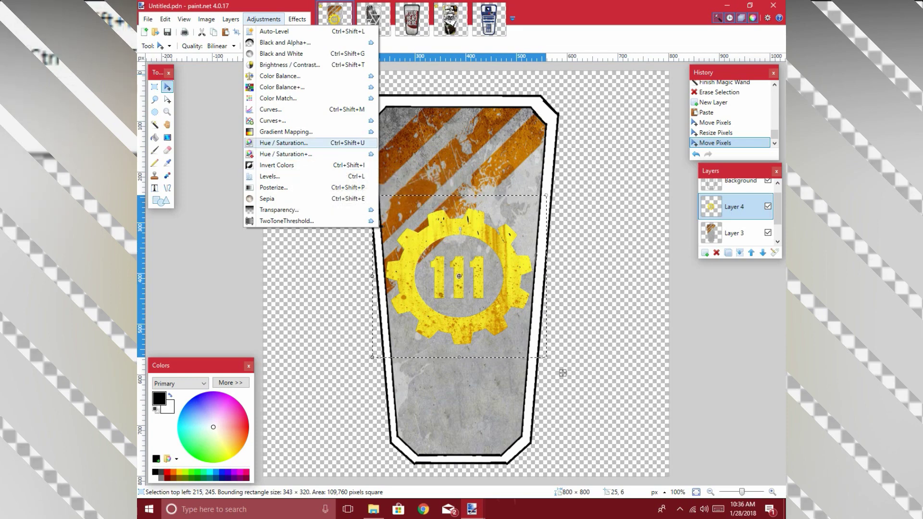
pyautogui.press('Return')
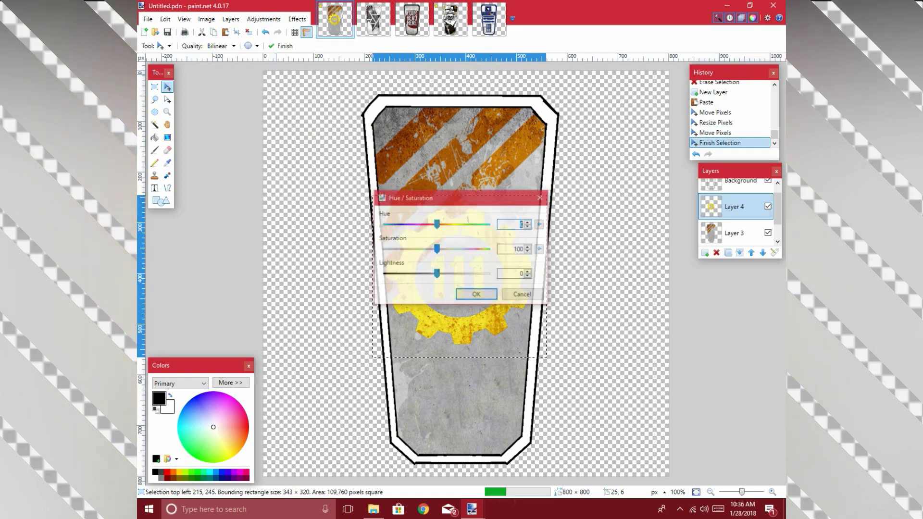
pyautogui.moveTo(422, 197); pyautogui.dragTo(230, 94)
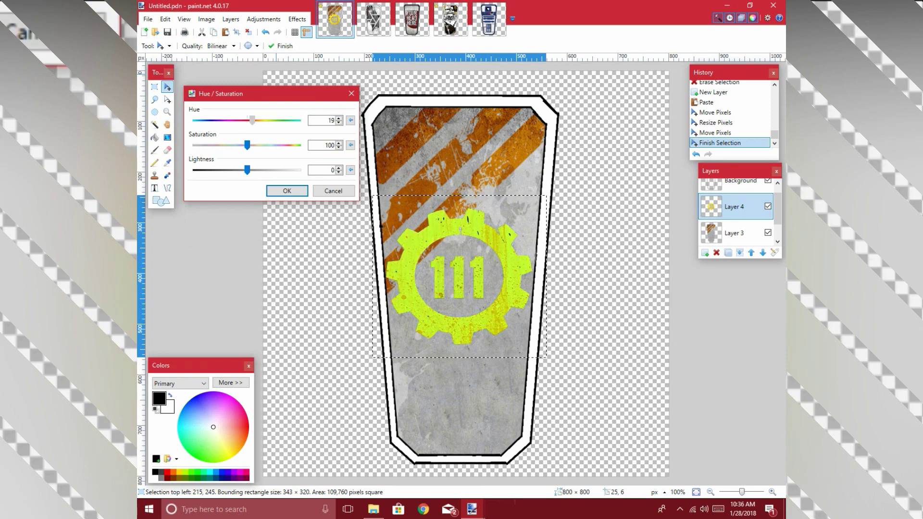
pyautogui.moveTo(245, 120); pyautogui.dragTo(245, 121)
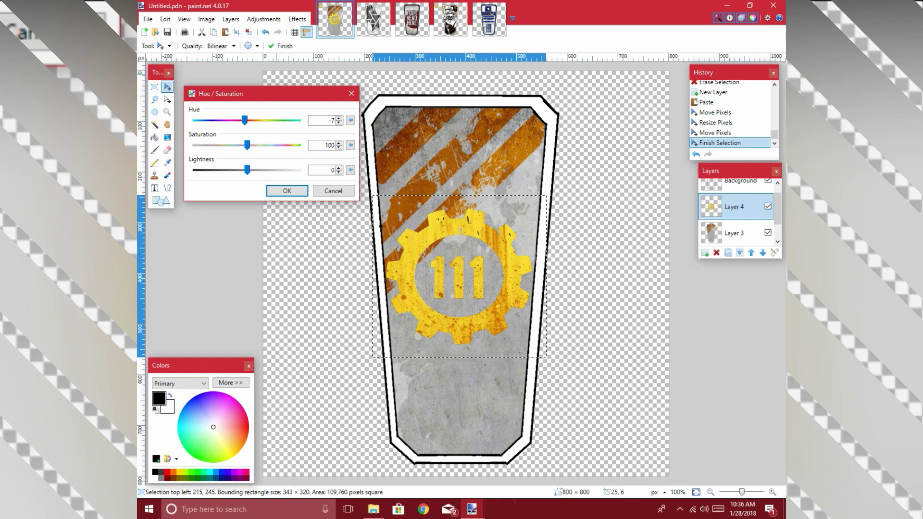
pyautogui.moveTo(247, 145); pyautogui.dragTo(254, 144)
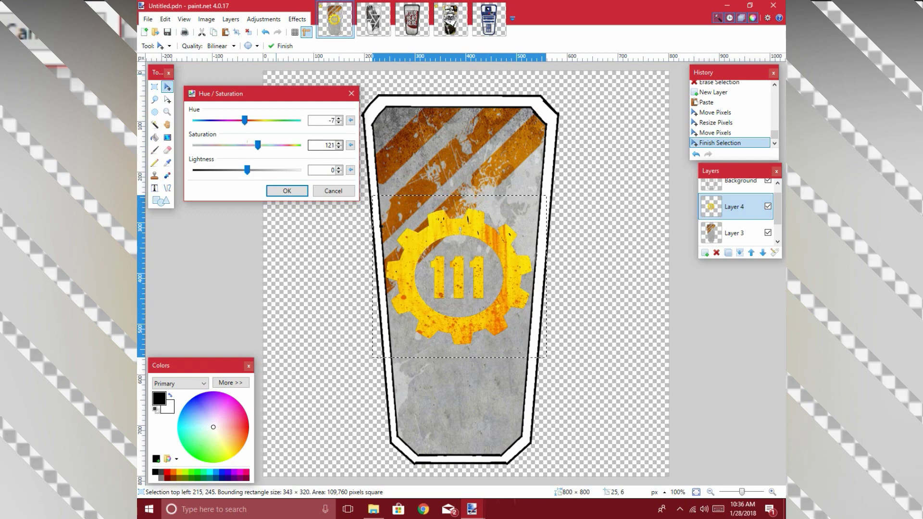
pyautogui.click(330, 120)
pyautogui.scroll(-1, 330, 121)
pyautogui.moveTo(255, 145); pyautogui.dragTo(244, 145)
pyautogui.scroll(-2, 326, 120)
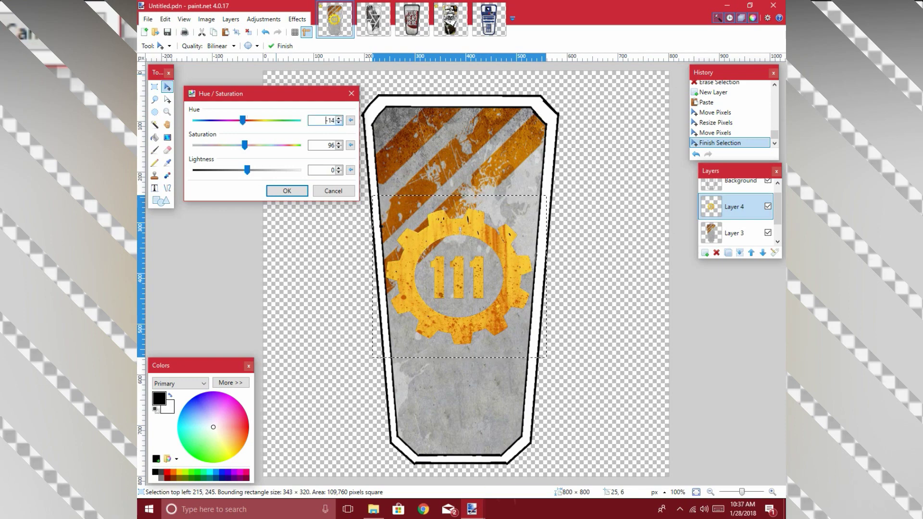
pyautogui.click(287, 191)
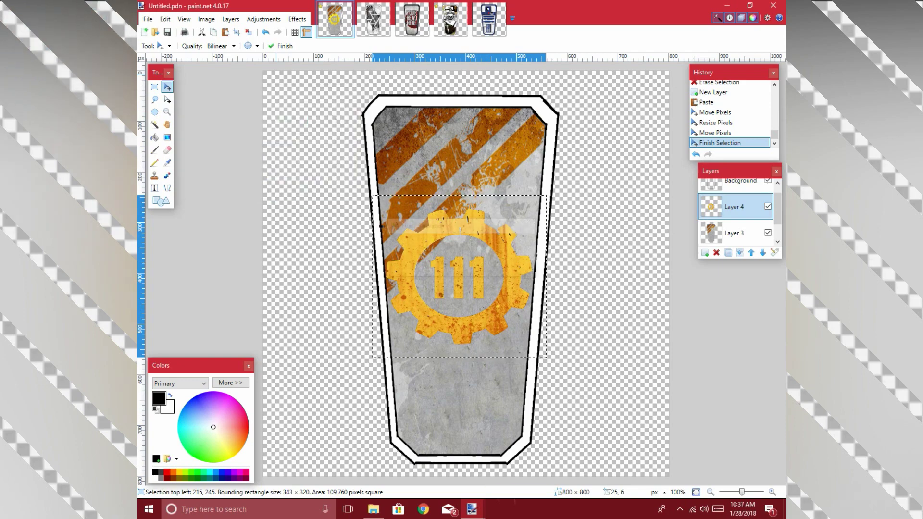
pyautogui.hotkey('alt', 'e')
pyautogui.press('Escape')
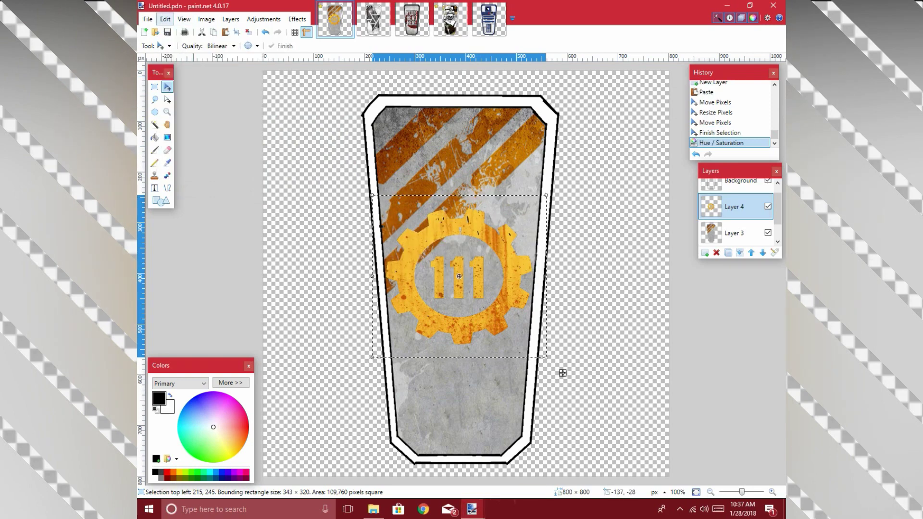
# - Deselect and give the gear a black Outline Object edge of radius 4, then select Layer 3
pyautogui.hotkey('alt', 'e')
pyautogui.hotkey('ctrl', 'd')
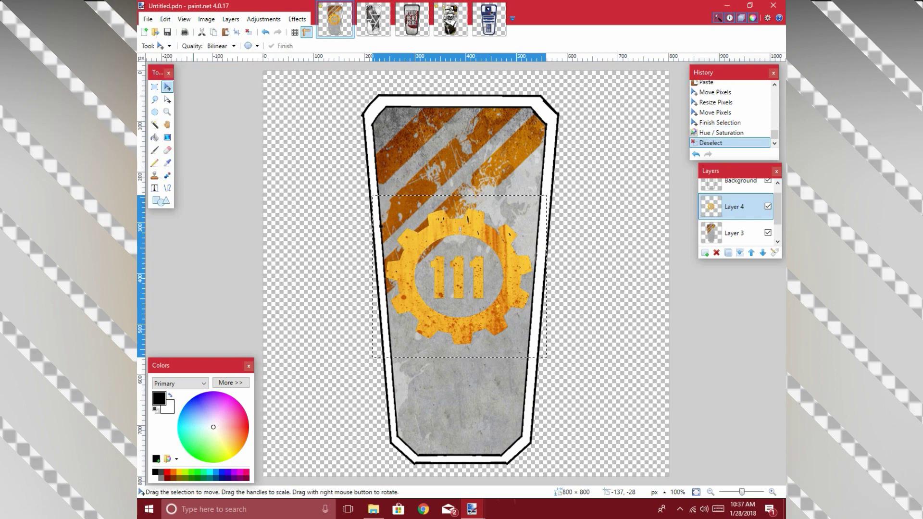
pyautogui.click(297, 19)
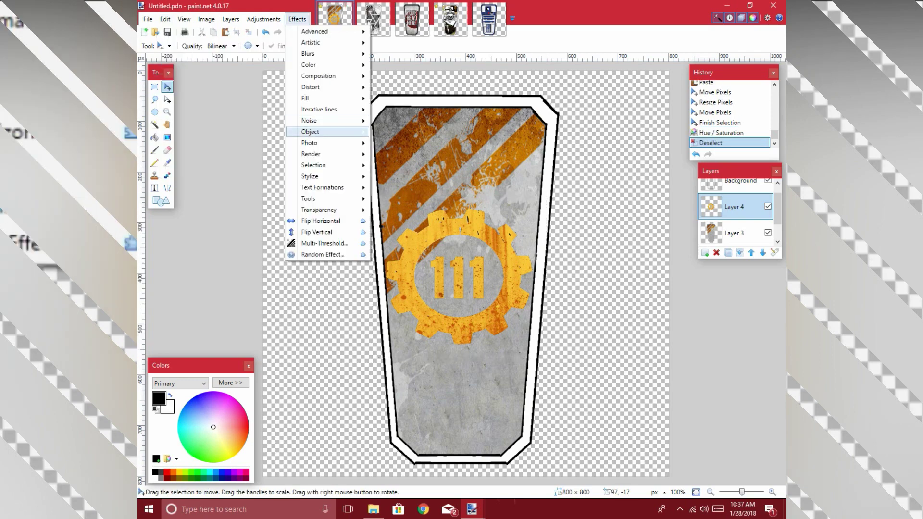
pyautogui.moveTo(317, 132)
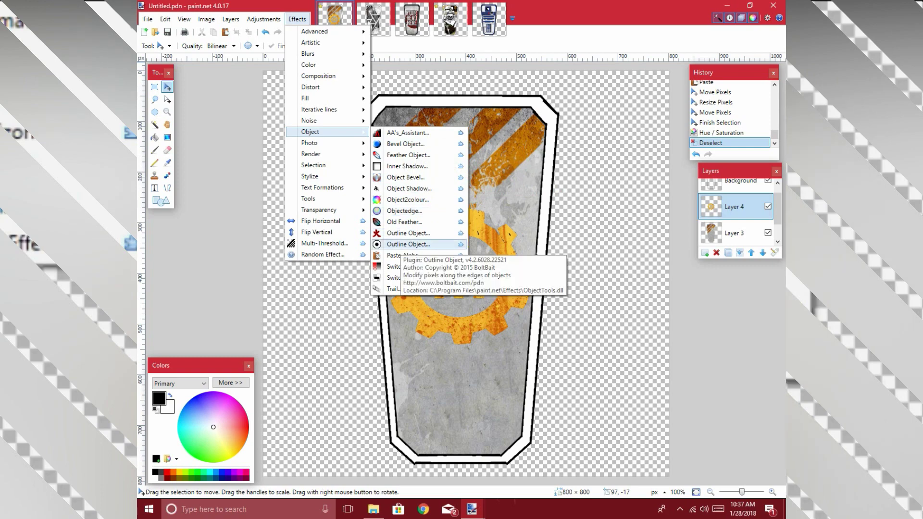
pyautogui.click(408, 244)
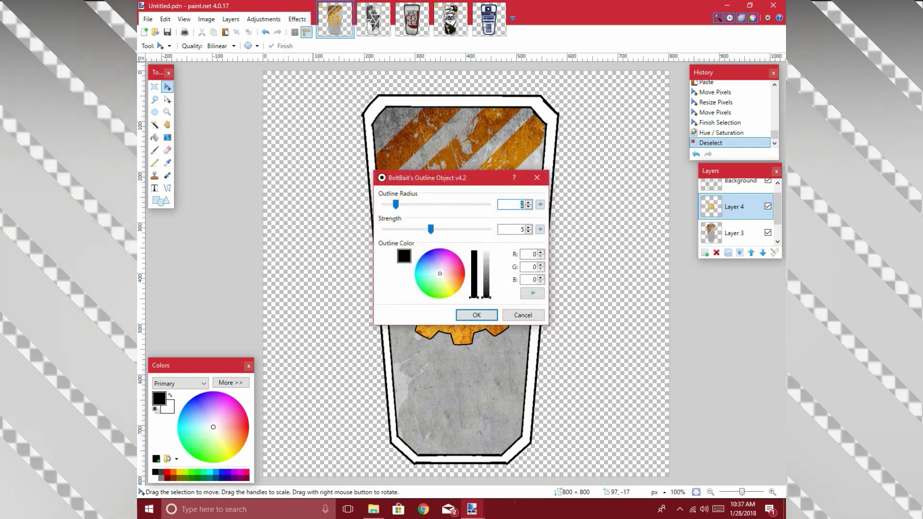
pyautogui.moveTo(442, 177); pyautogui.dragTo(246, 89)
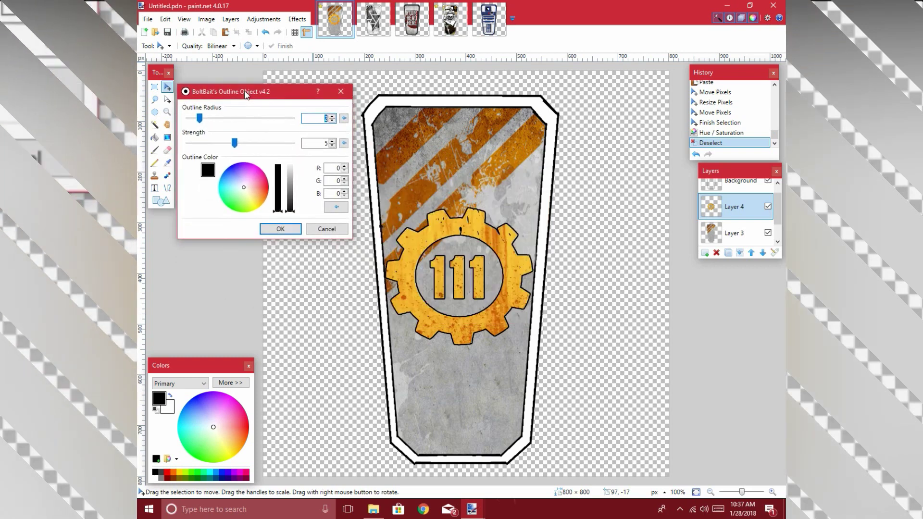
pyautogui.write('4')
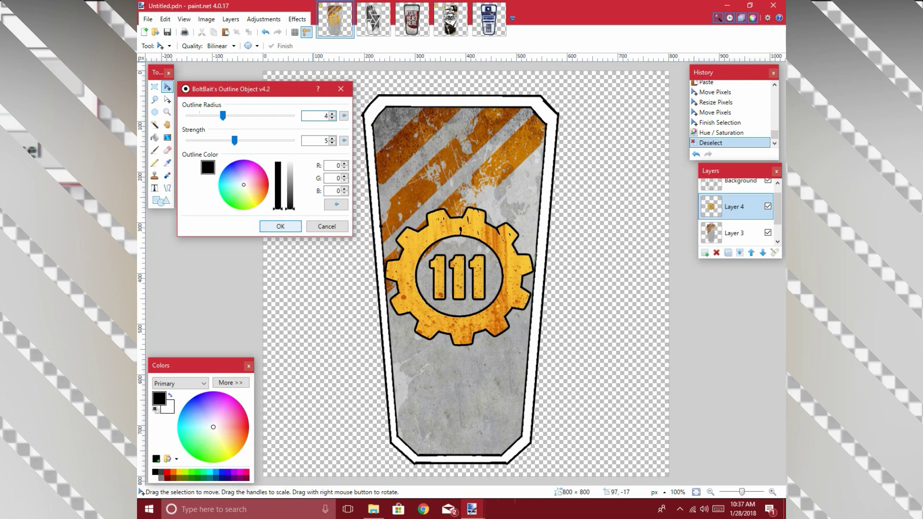
pyautogui.press('Return')
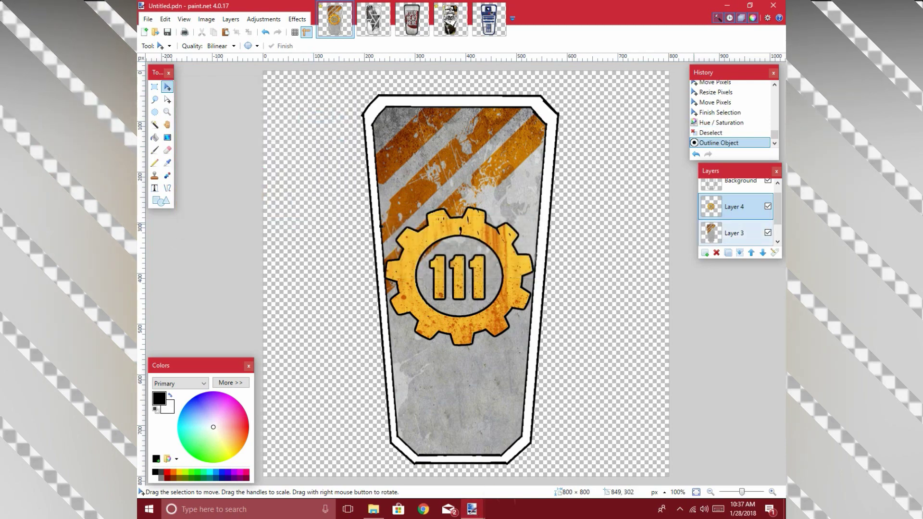
pyautogui.click(734, 233)
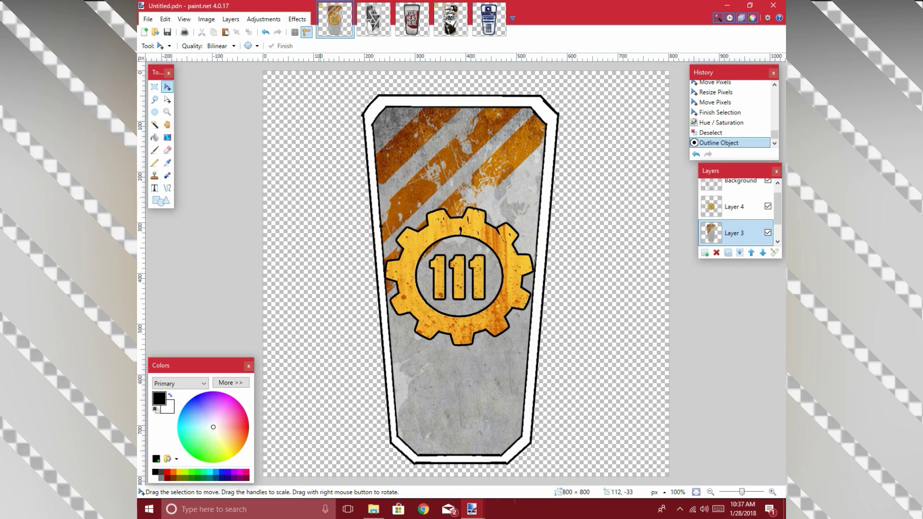